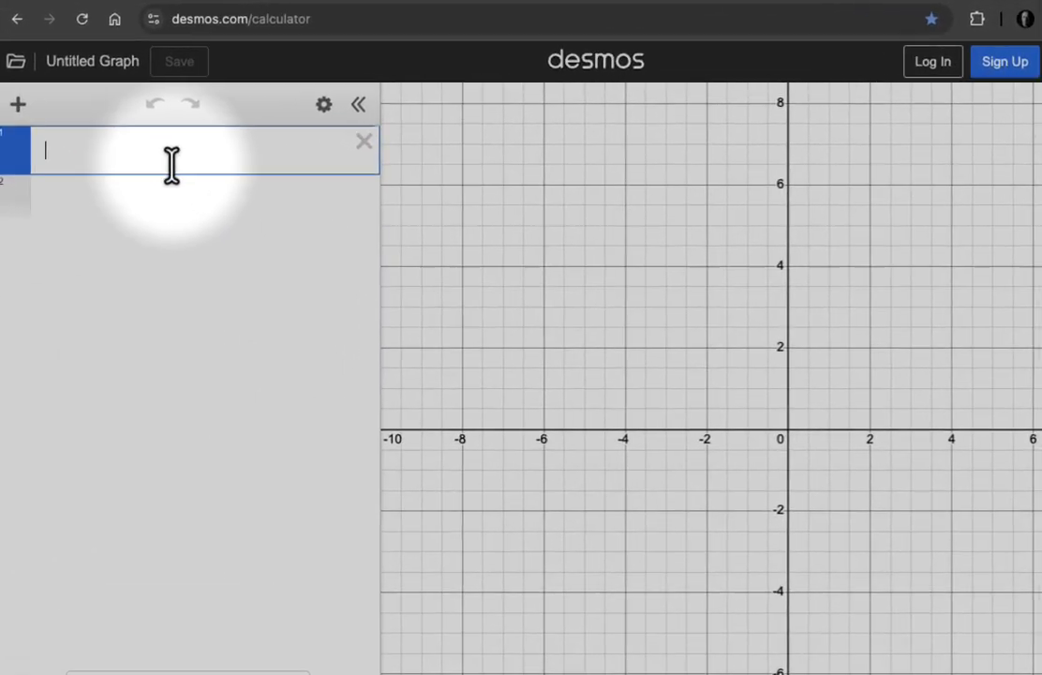
- Plot the point (1,2) in the first expression and show its label on the graph
type("(")
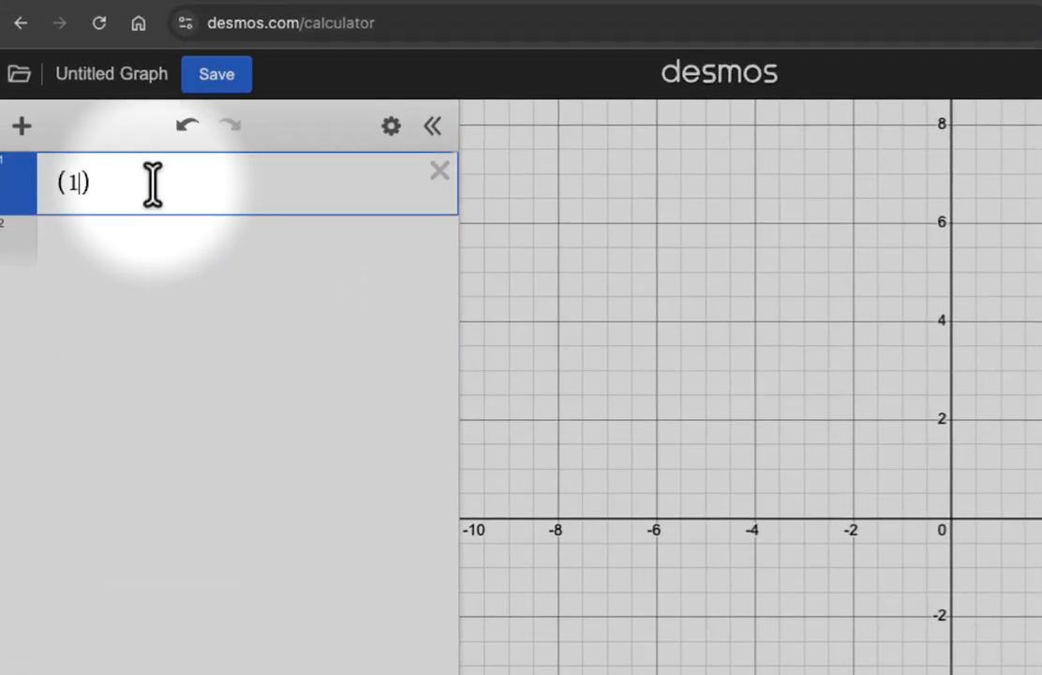
type("1,2")
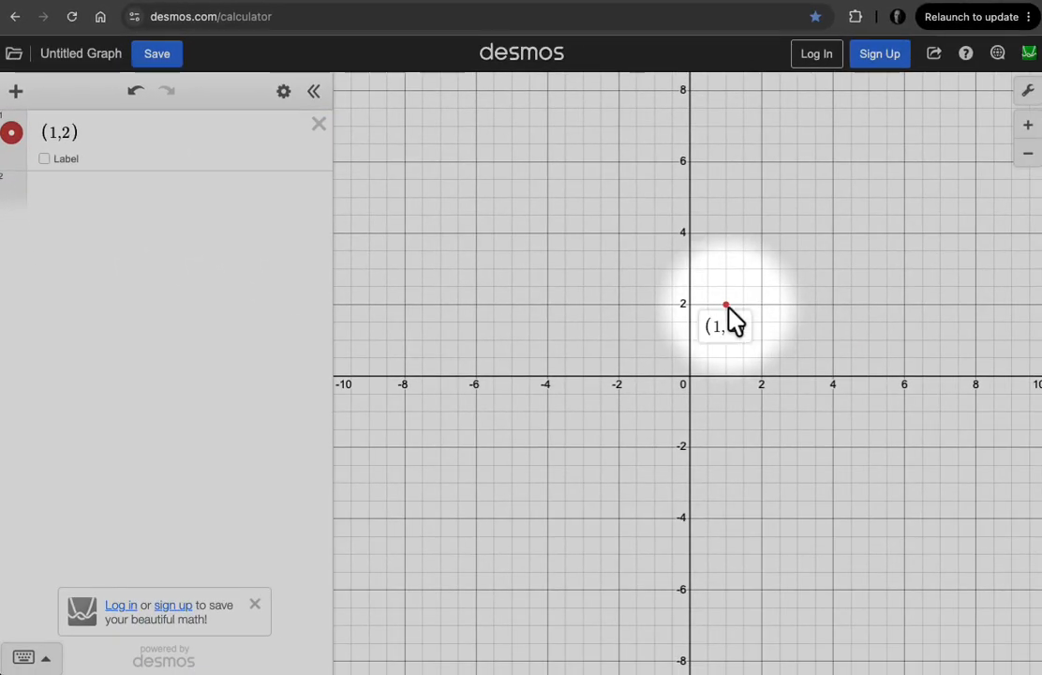
left_click(44, 158)
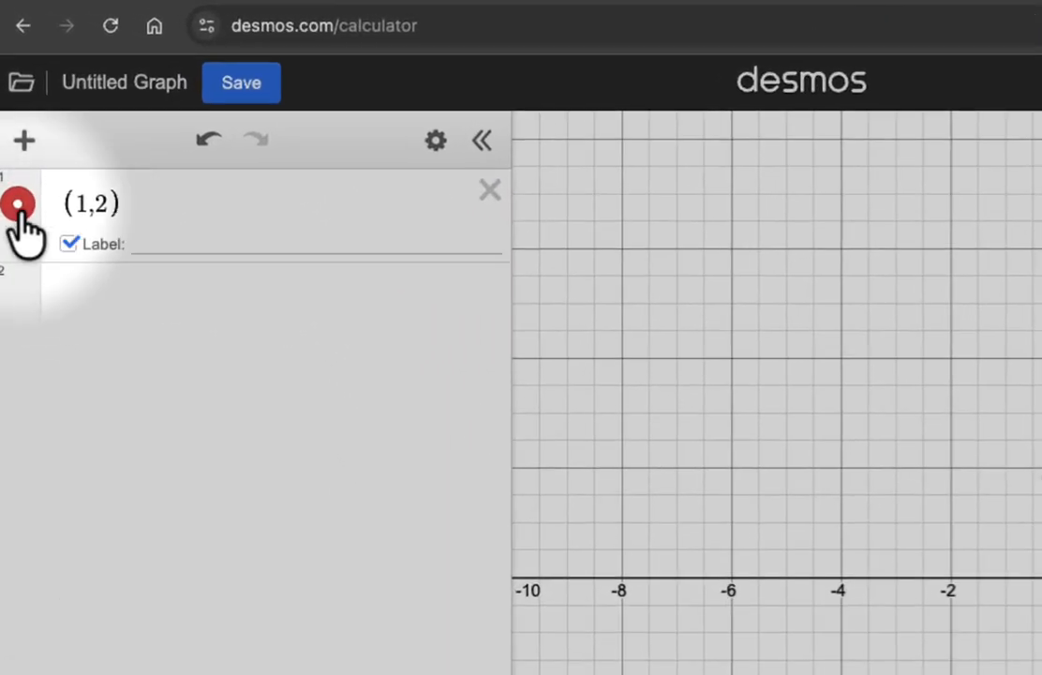
- Make the point (1,2) draggable in all directions and try moving it on the graph
left_click(17, 205)
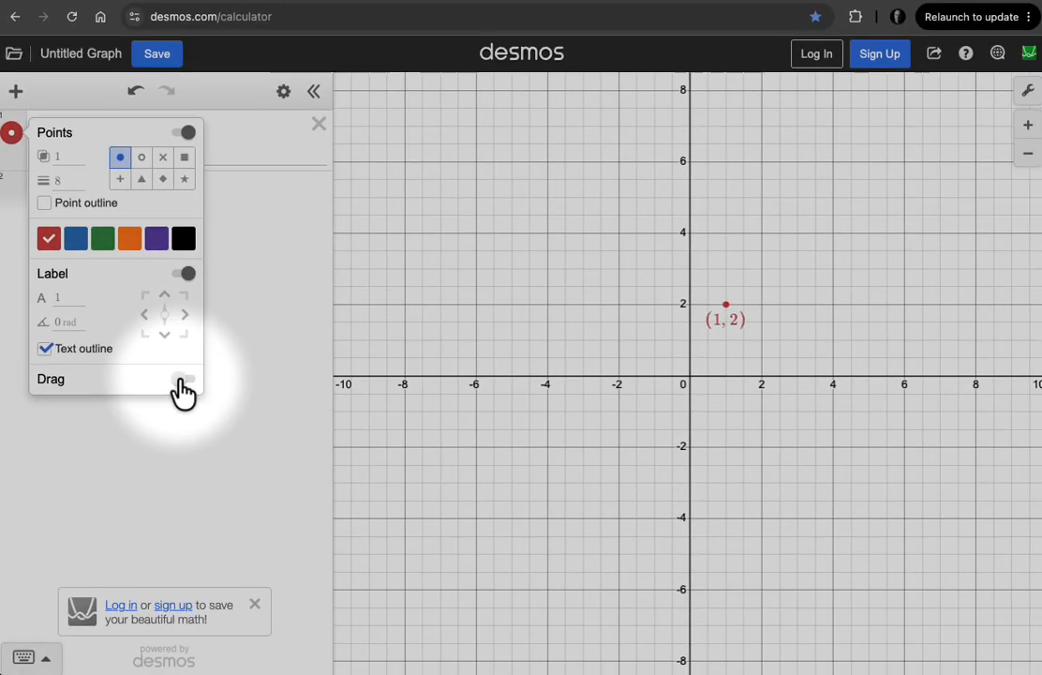
left_click(281, 582)
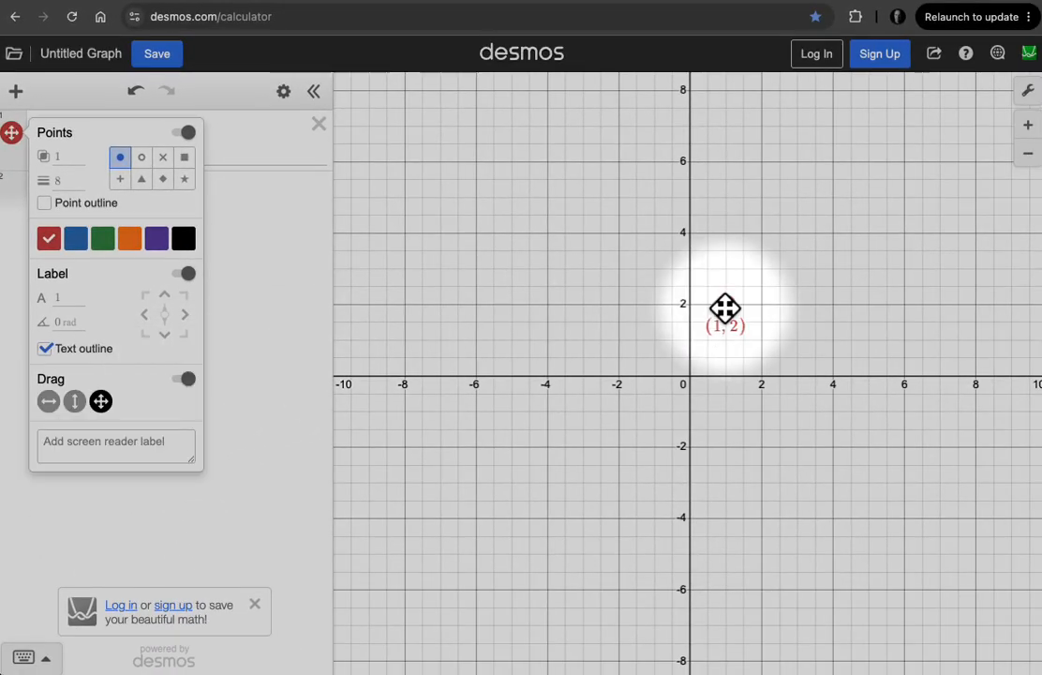
left_click_drag(724, 308, 535, 316)
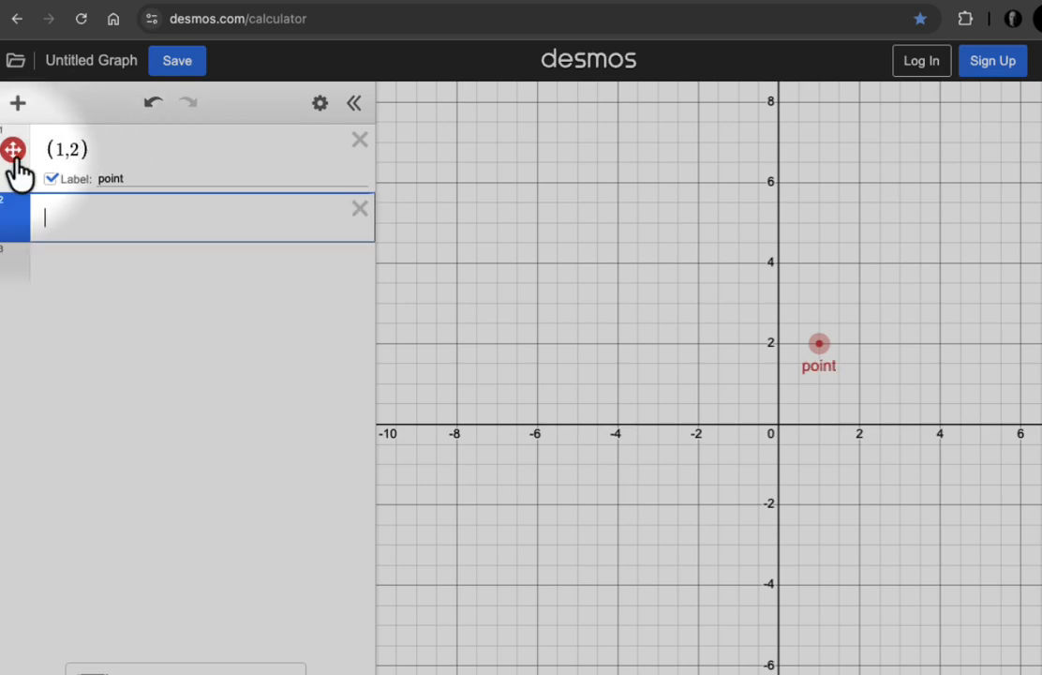
- Hide the point (1,2) together with its label, and graph x^2 in the second expression
left_click(13, 149)
left_click(50, 178)
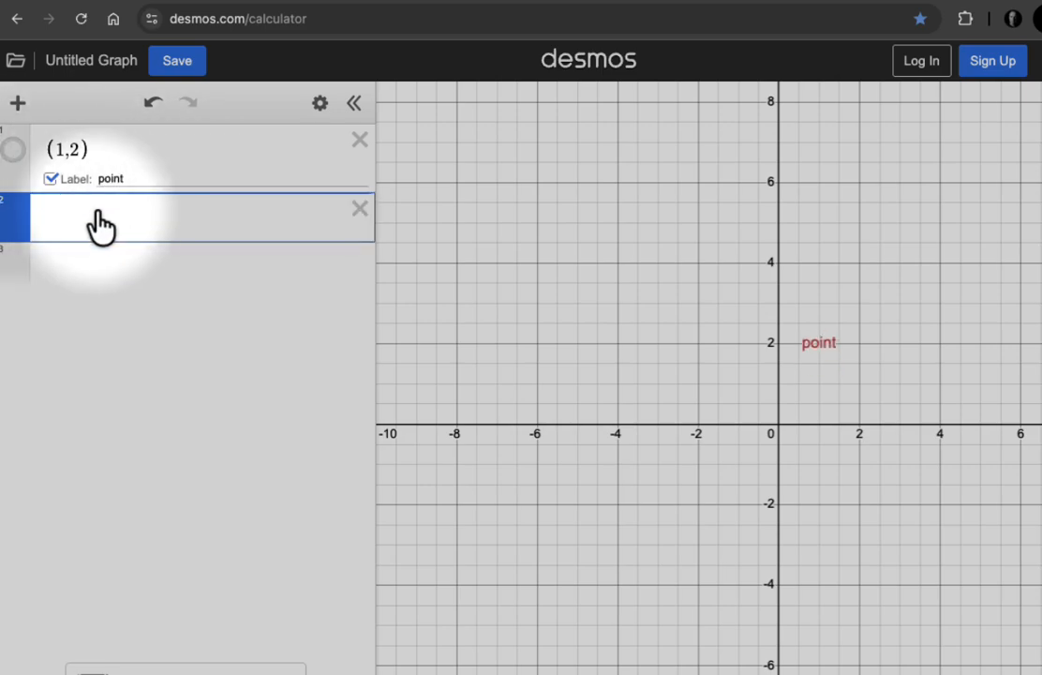
type("x")
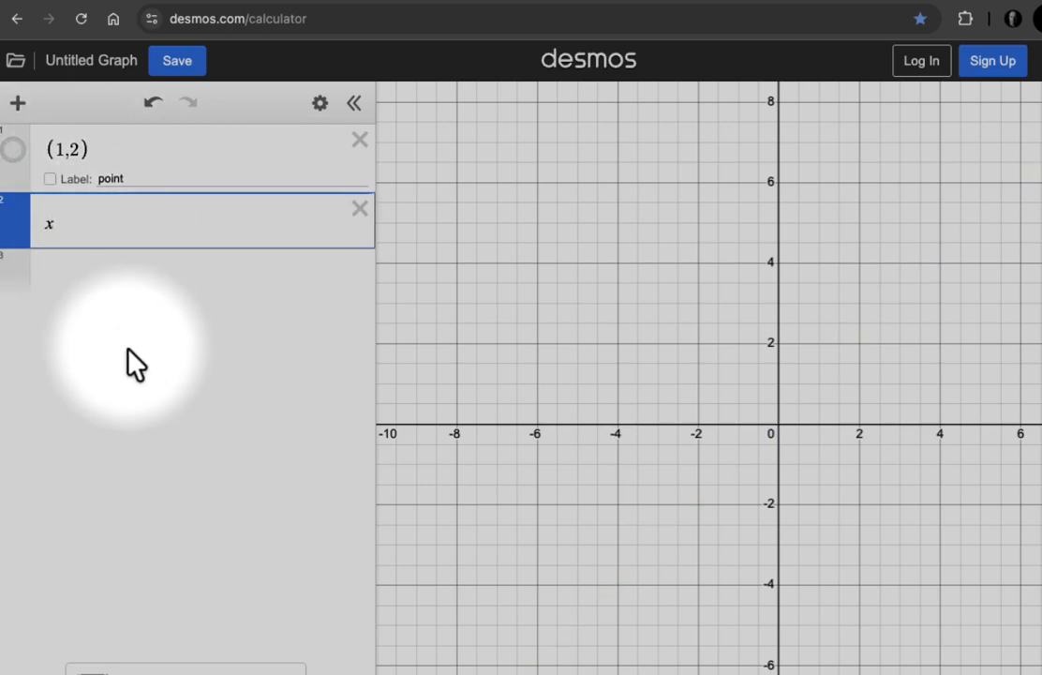
type("^2")
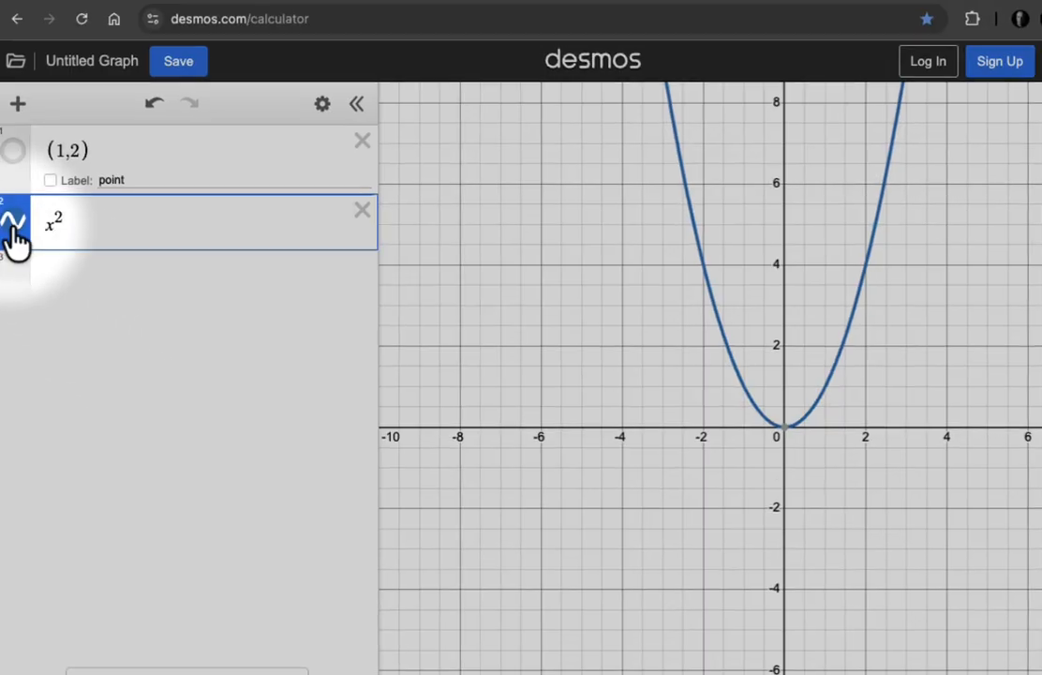
- Look at the parabola's line style options and rewrite its expression as y = x^2
left_click(15, 251)
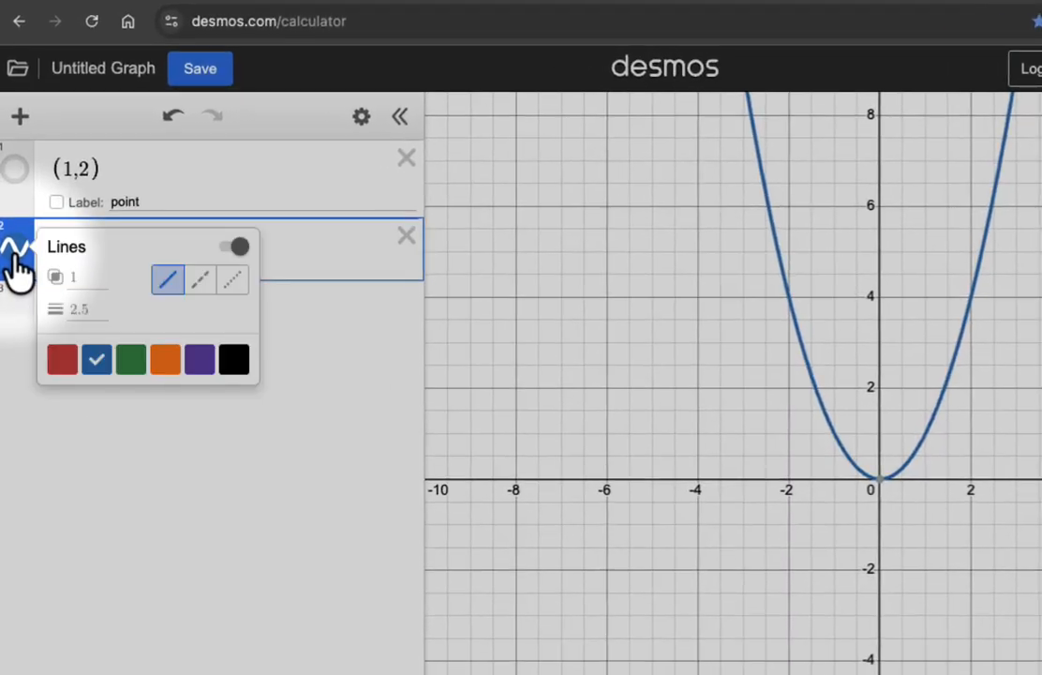
left_click(103, 255)
type("y=x^2")
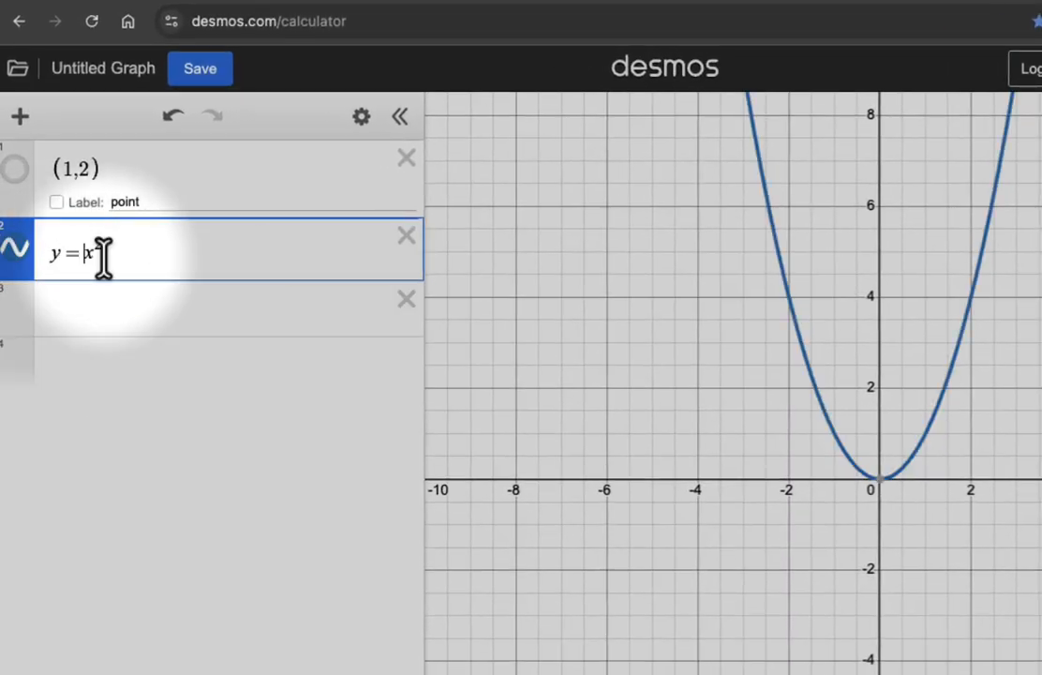
- Replace the y in the parabola's equation with function notation, trying f and g before settling on h(x) = x^2
key("Left")
key("BackSpace")
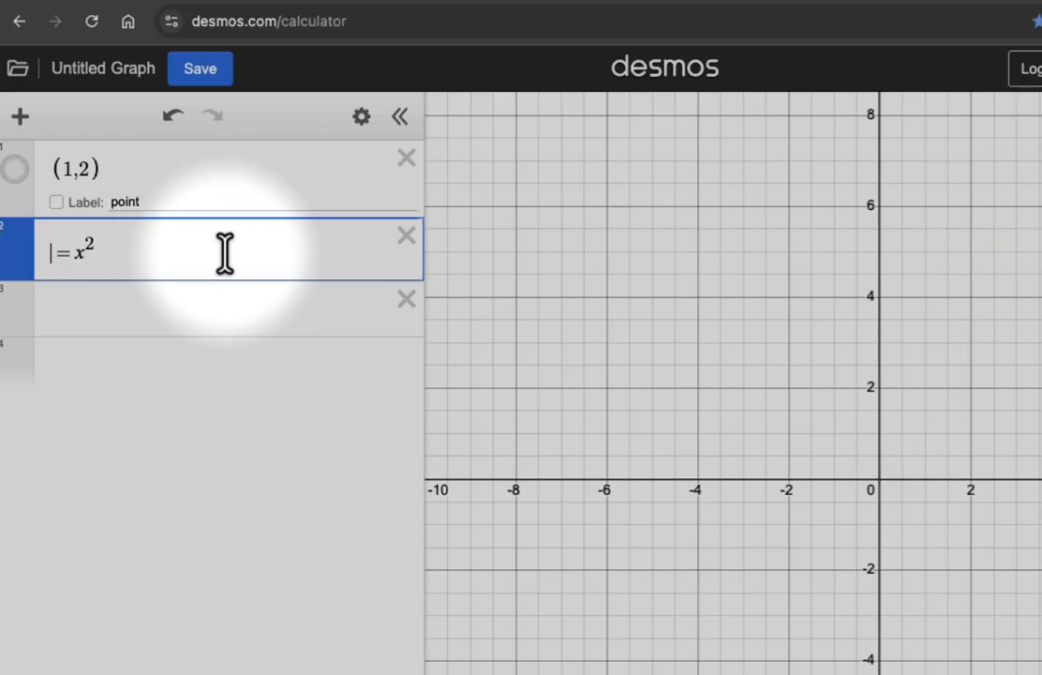
type("f(x)")
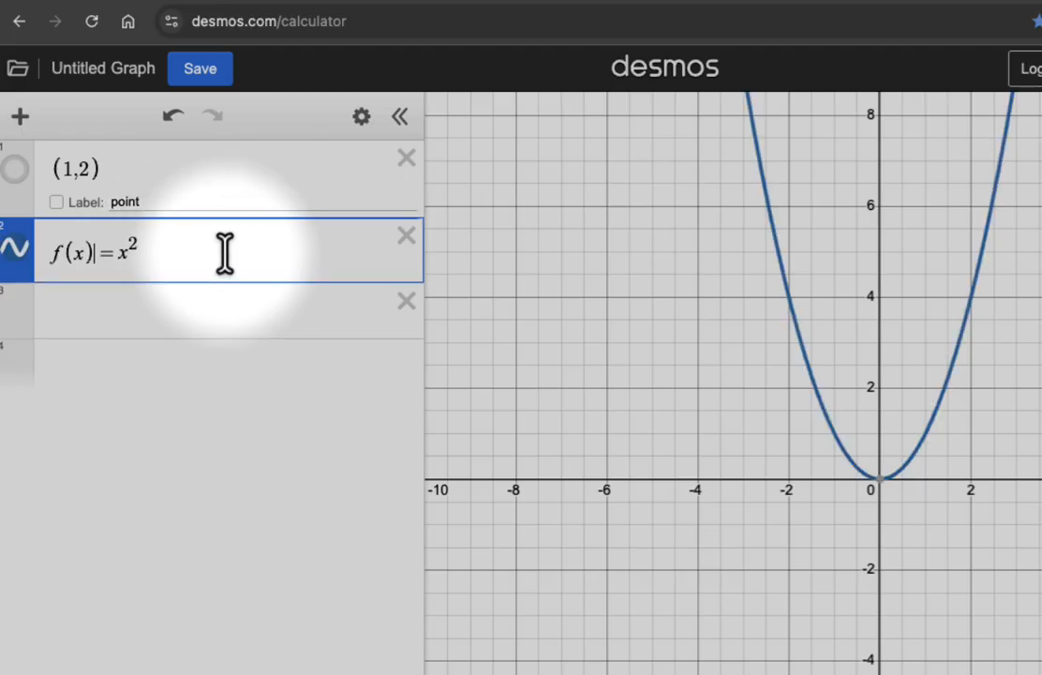
key("BackSpace")
type("g")
key("BackSpace")
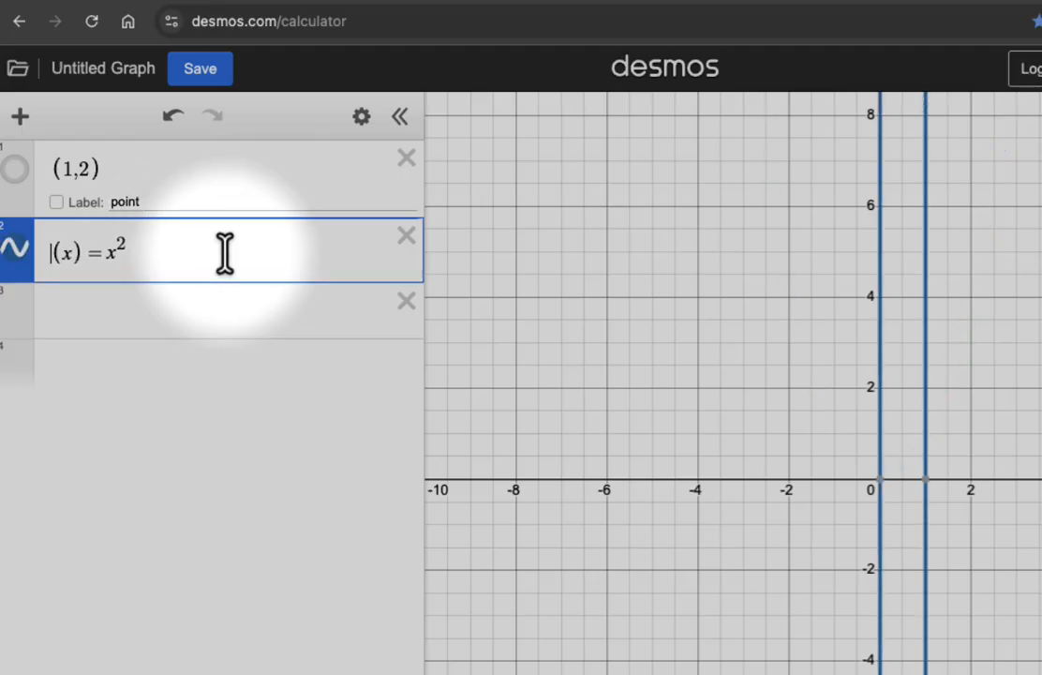
type("h")
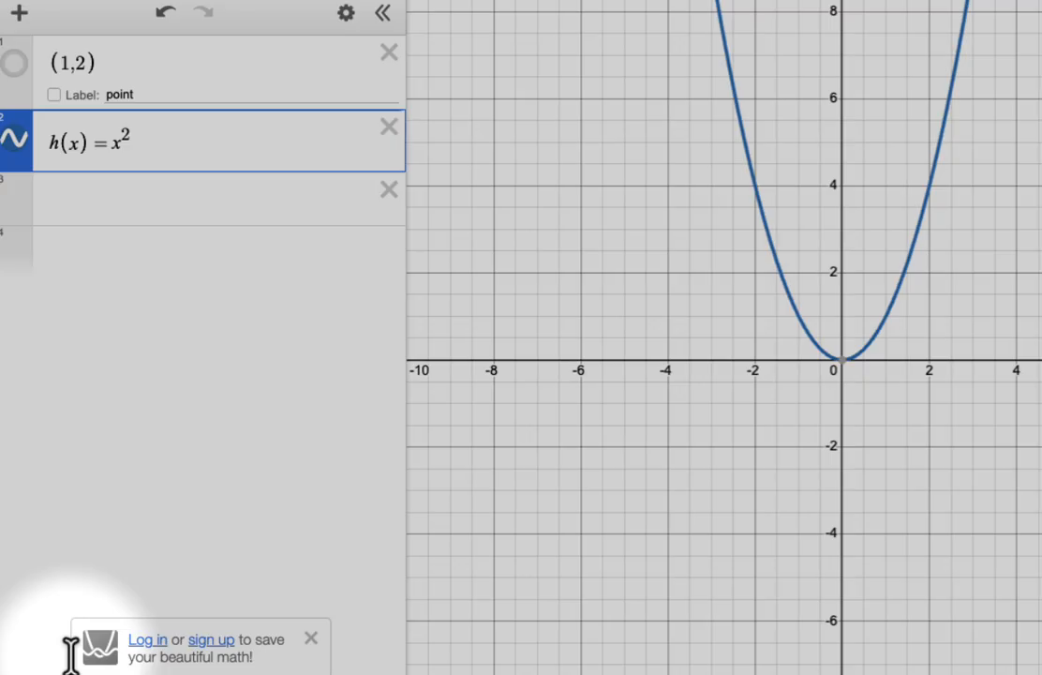
key("Return")
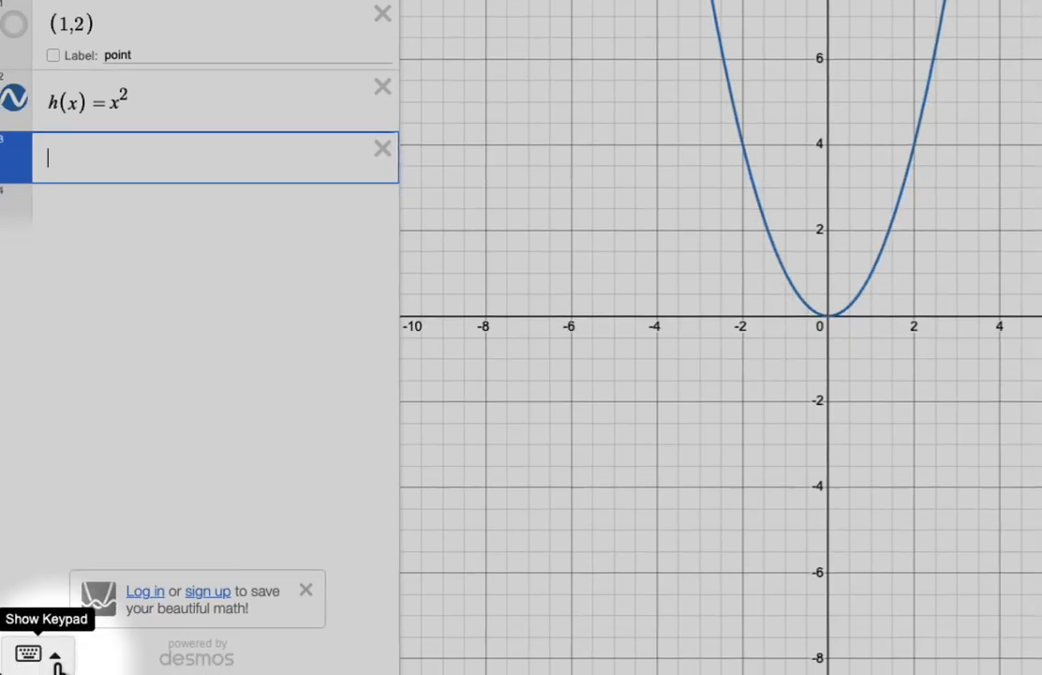
- Look over the on-screen keypad and its function list, and graph y = √(6−x) in the third expression
left_click(55, 658)
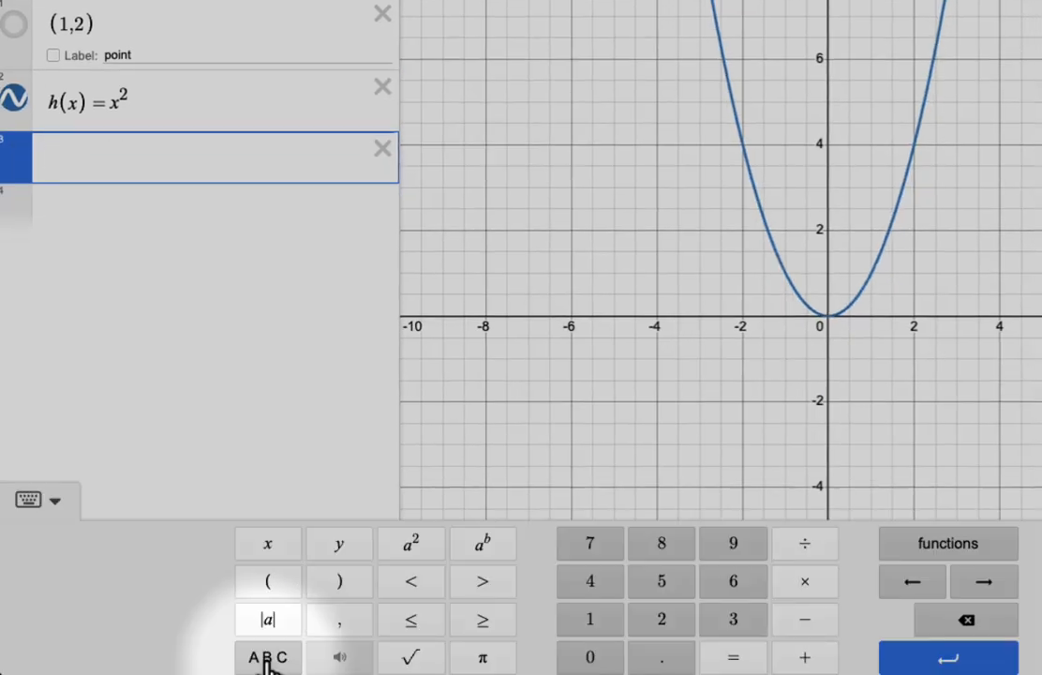
left_click(948, 546)
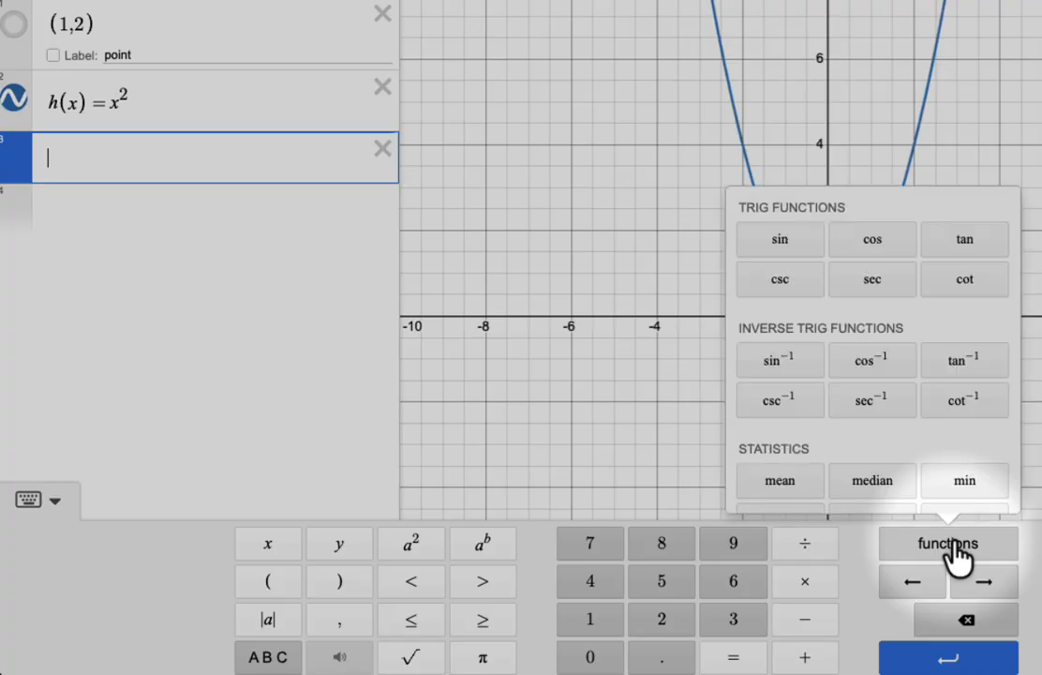
left_click(96, 155)
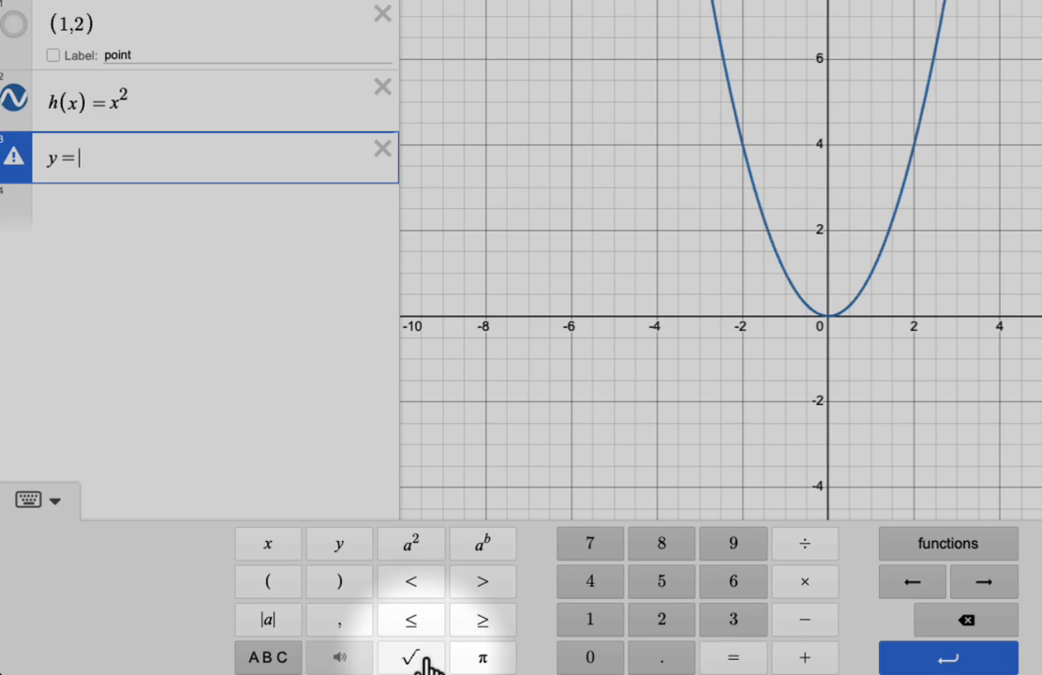
left_click(412, 658)
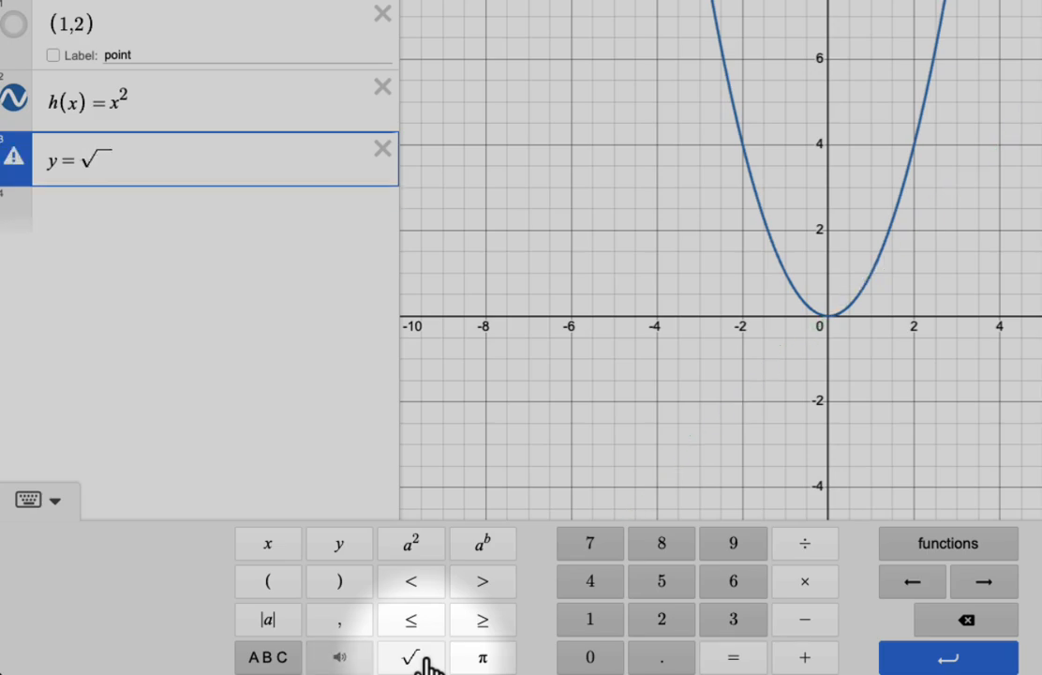
type("6-x")
left_click(690, 188)
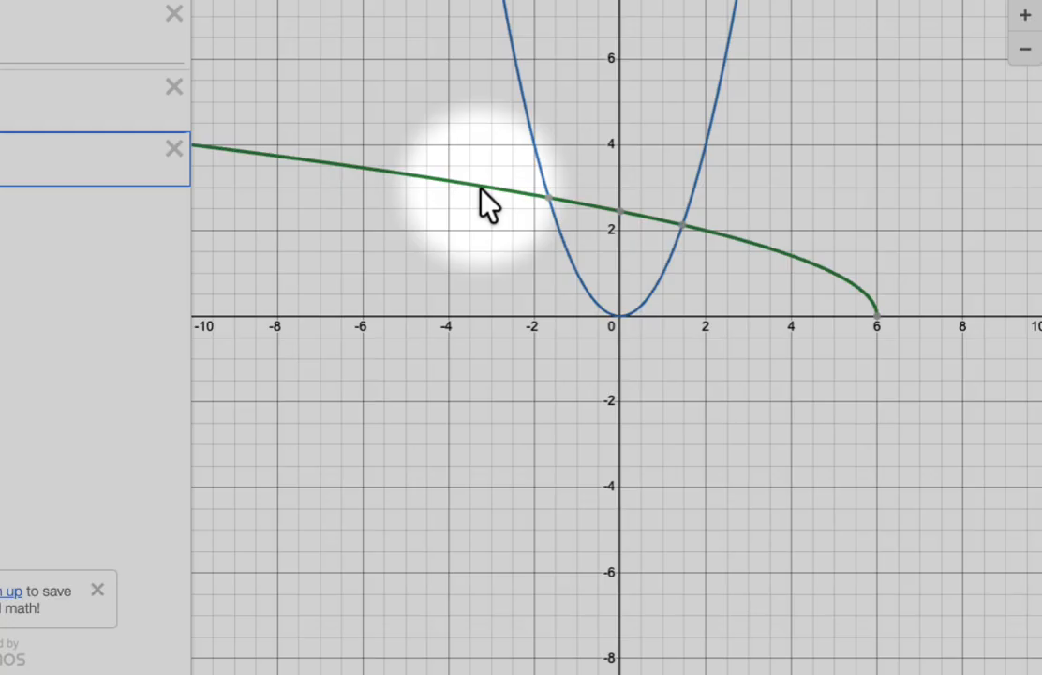
- Inspect the square root curve's intersection and intercept coordinates, and try exporting the y-intercept to the expression list before deleting that entry
left_click(551, 198)
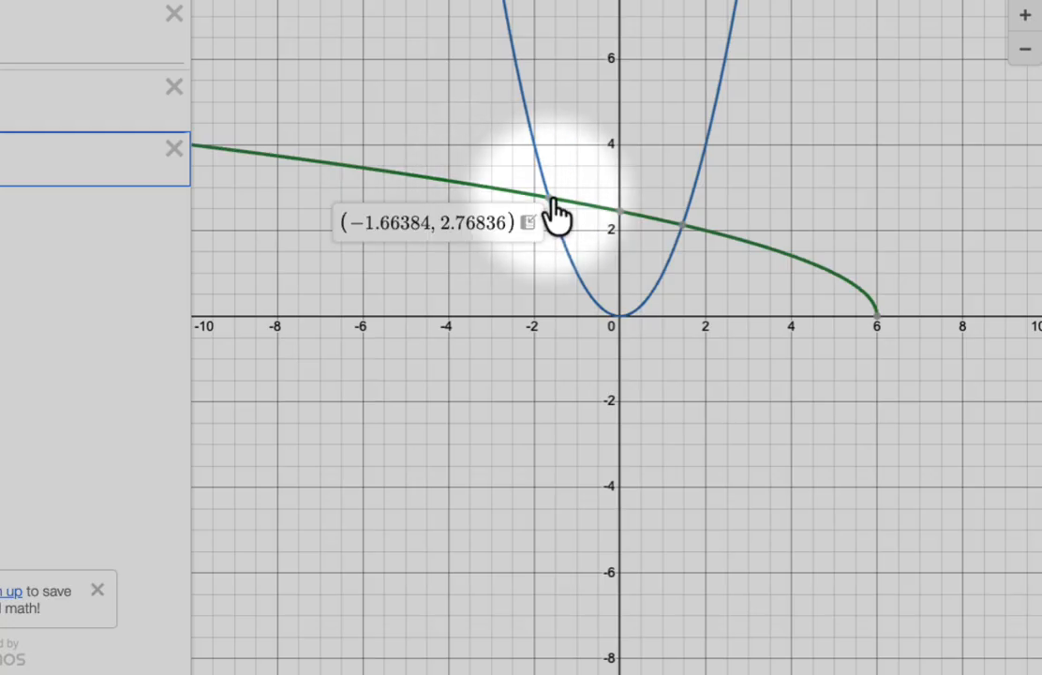
left_click(619, 214)
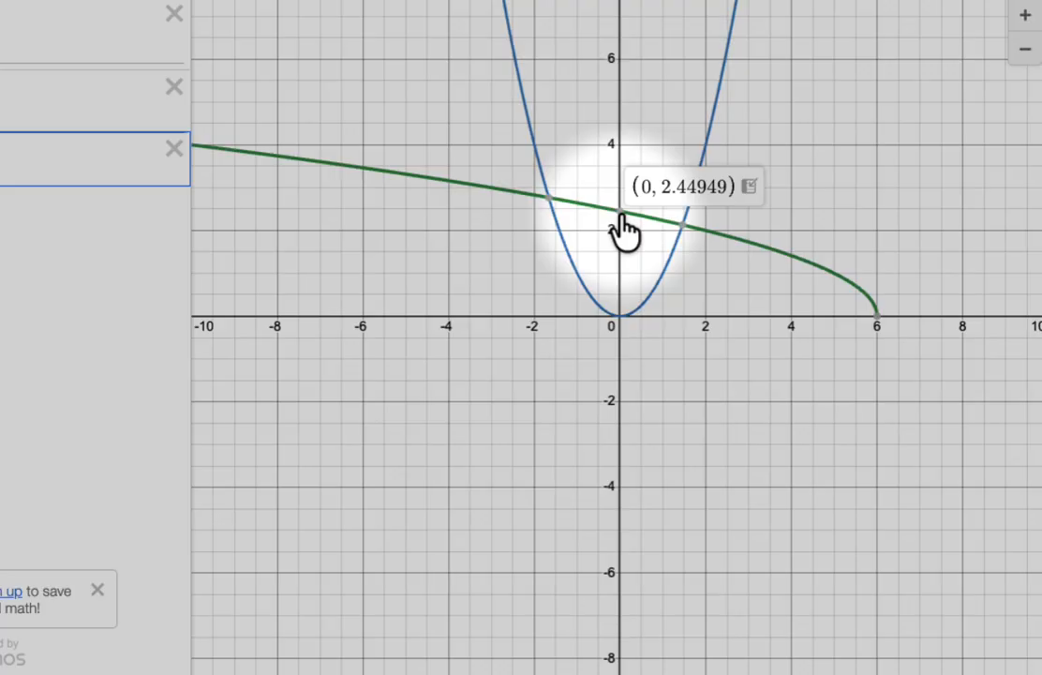
left_click(875, 316)
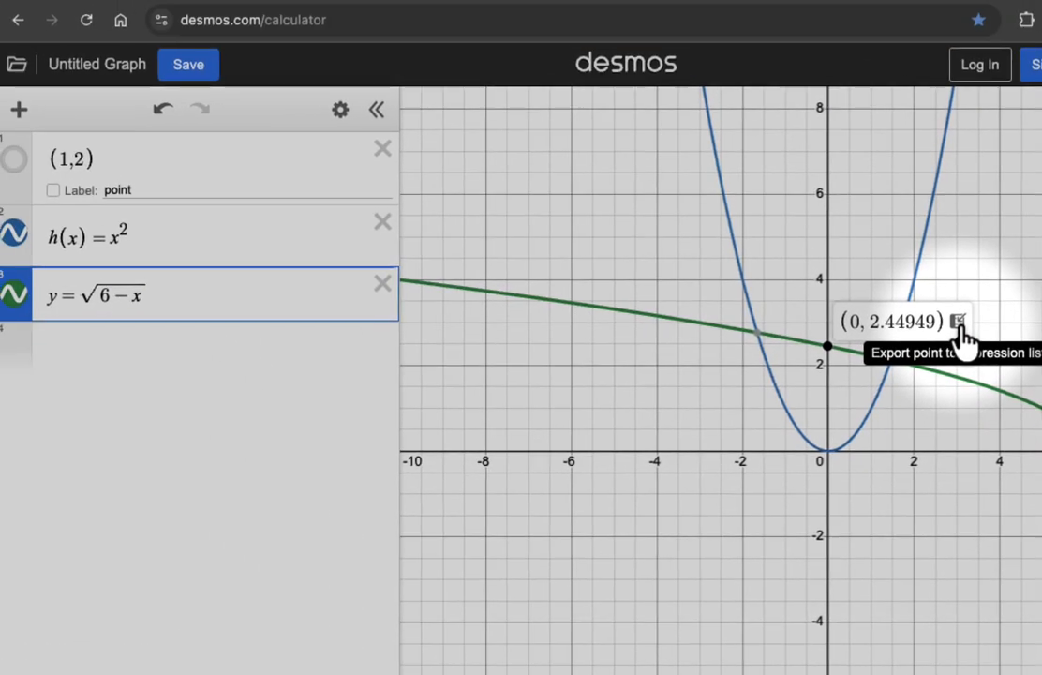
left_click(956, 321)
left_click(382, 339)
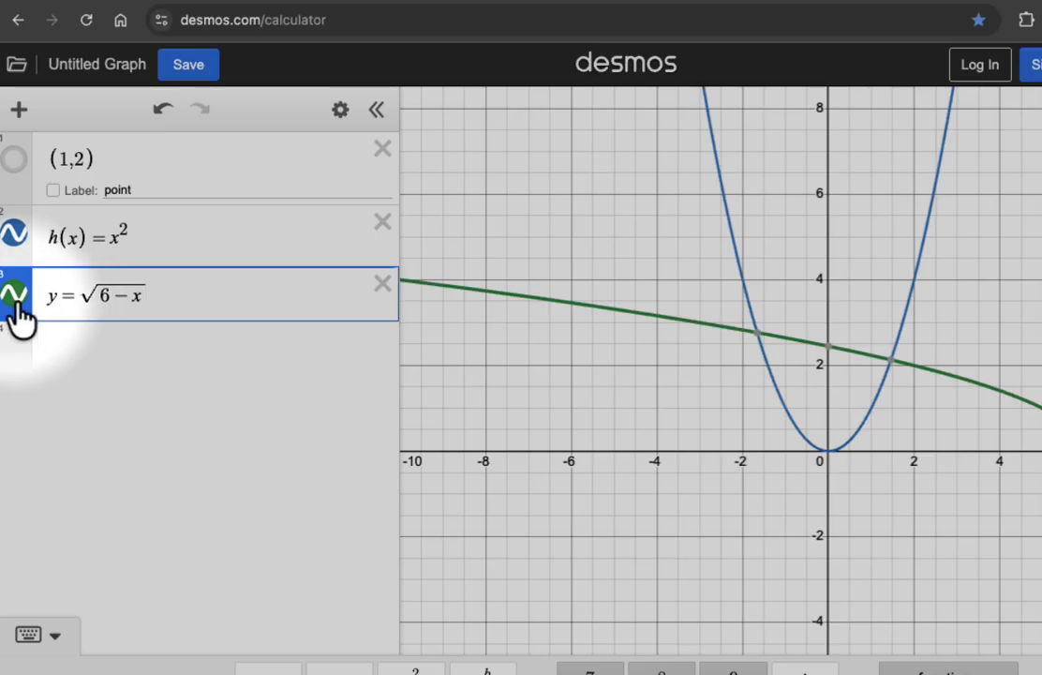
- Hide the y = √(6−x) curve and add a note reading "this is a point" above the point (1,2)
left_click(15, 295)
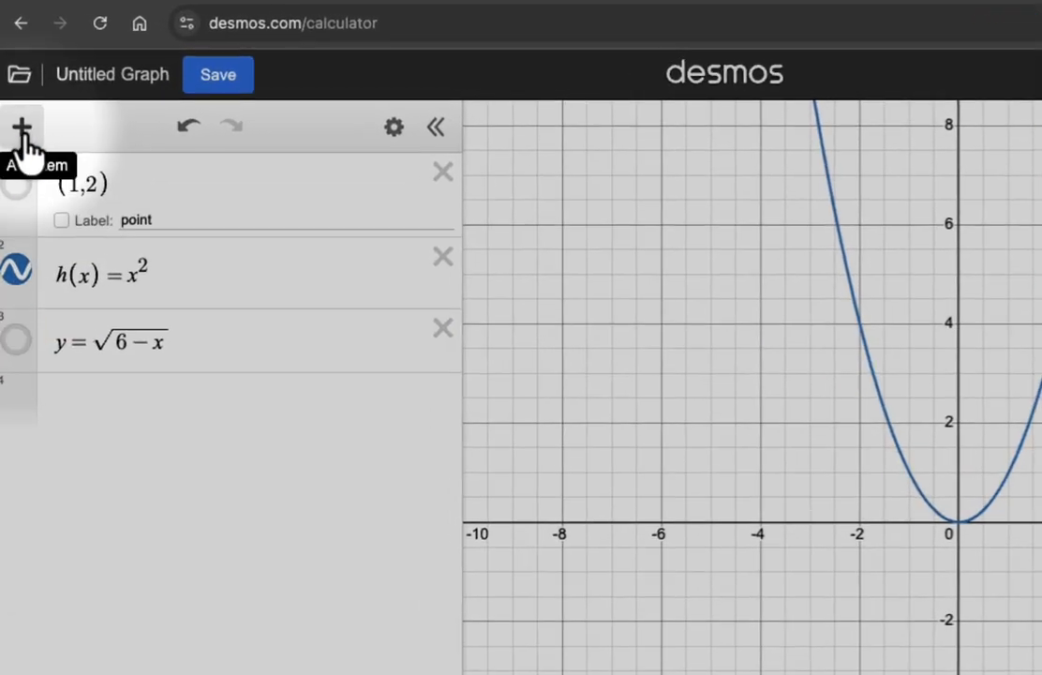
left_click(22, 136)
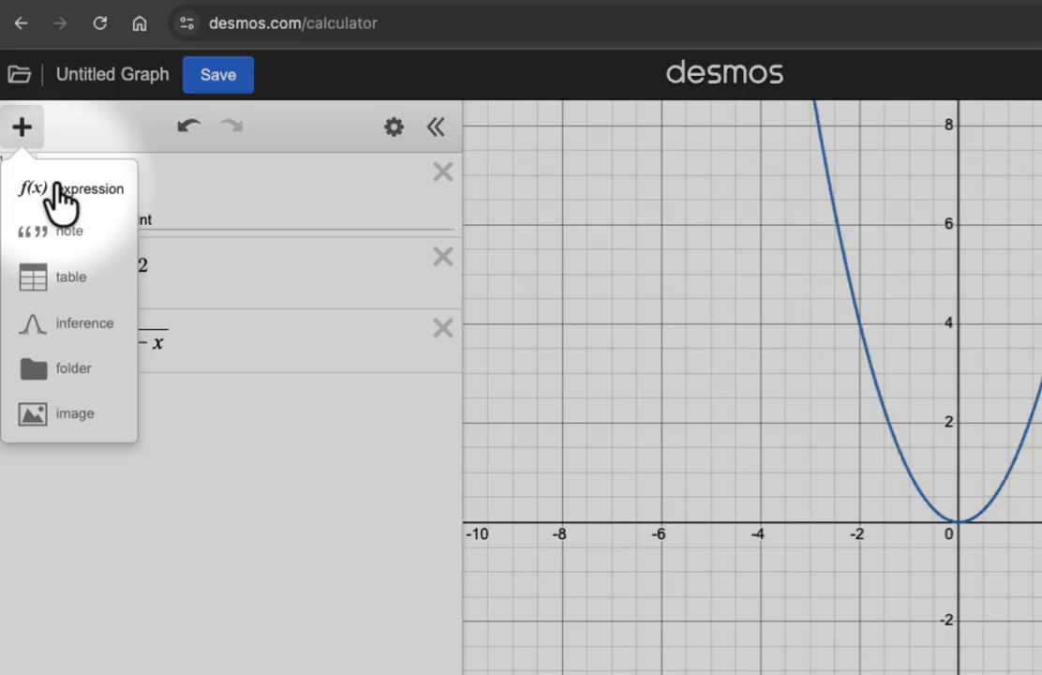
left_click(54, 231)
type("this is a point")
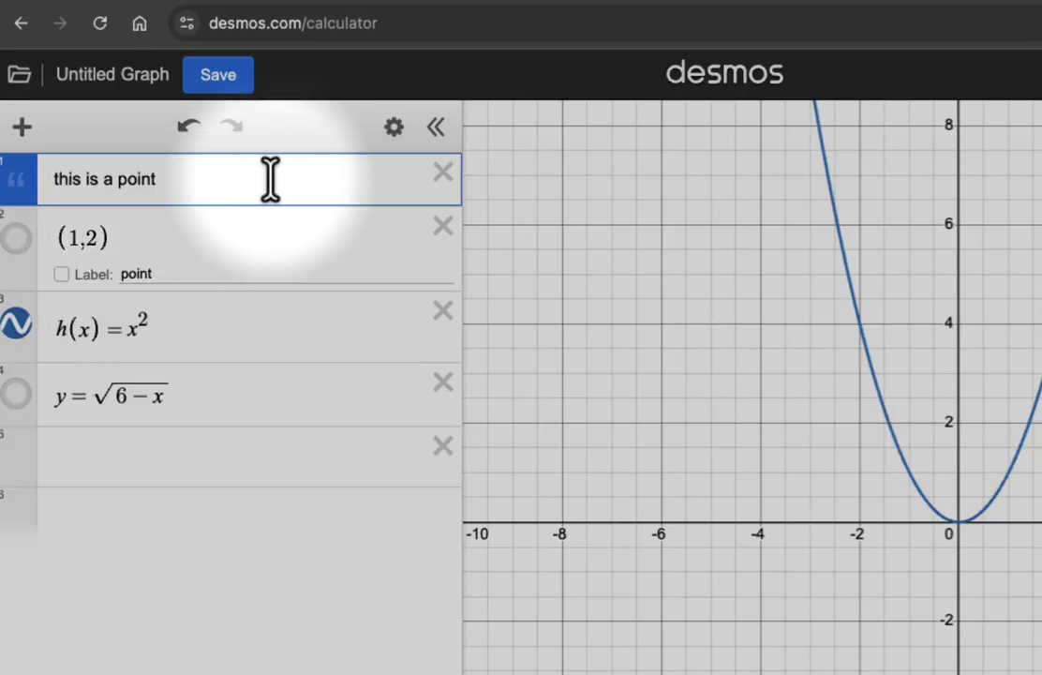
- Add a table below the point (1,2) and fill it with the x, y pairs 1, 3 and 2, 1
left_click(21, 127)
left_click(67, 295)
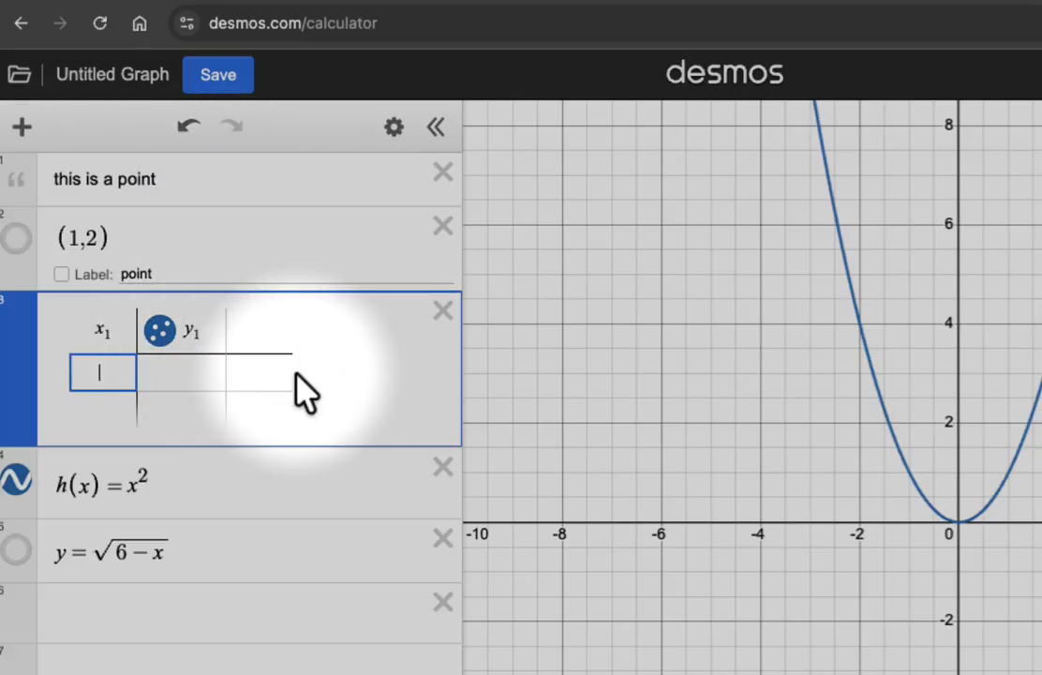
type("1")
key("Tab")
type("3")
key("Tab")
type("2")
key("Tab")
type("1")
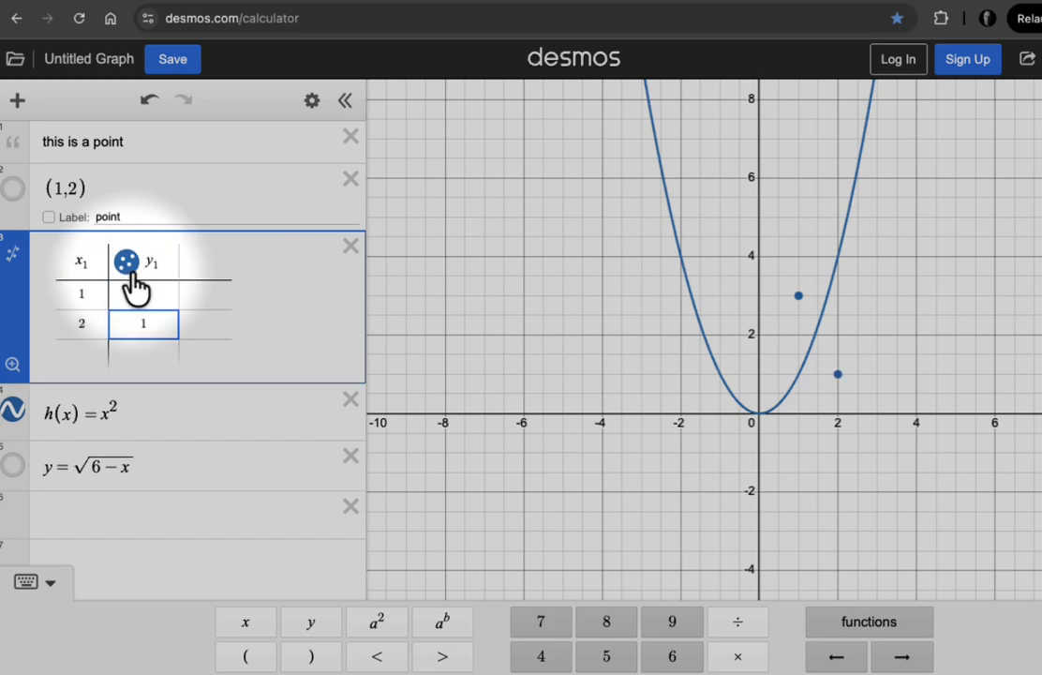
- Turn on connecting lines between the points in the table's y₁ column
left_click(159, 327)
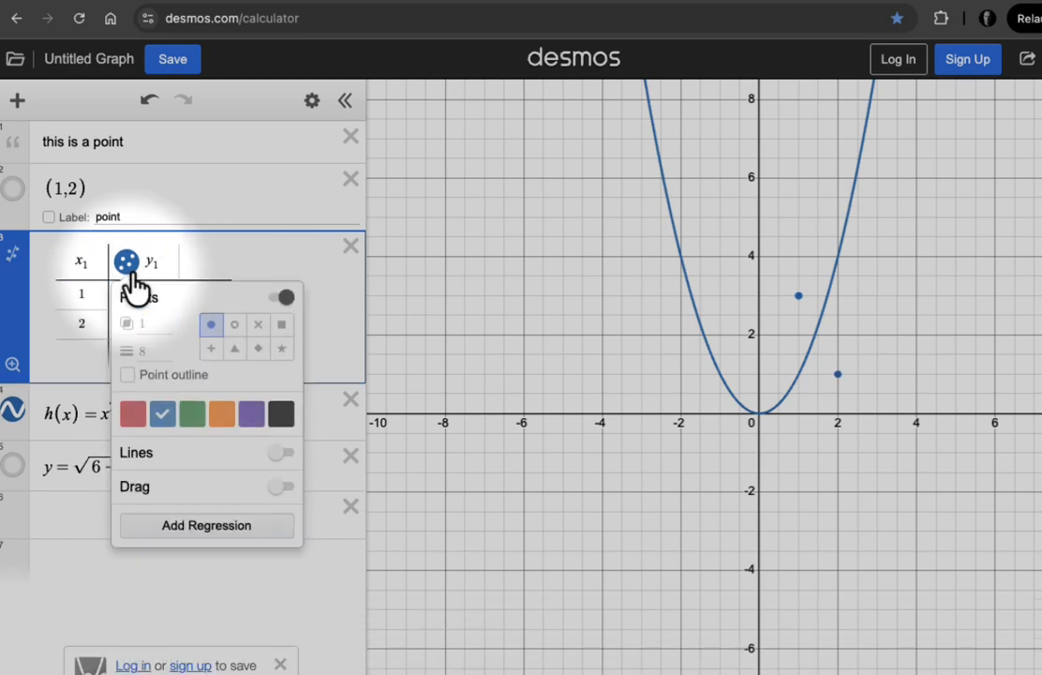
left_click(281, 454)
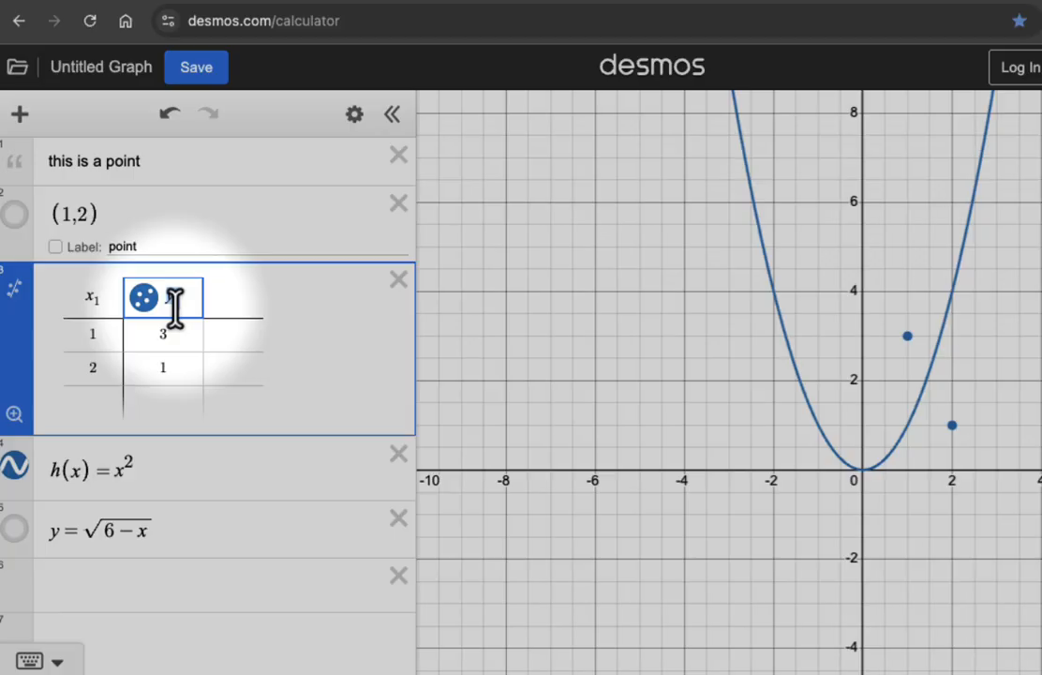
- Replace the table's y₁ column heading with h(x₁) so the values come from the function
key("BackSpace")
key("BackSpace")
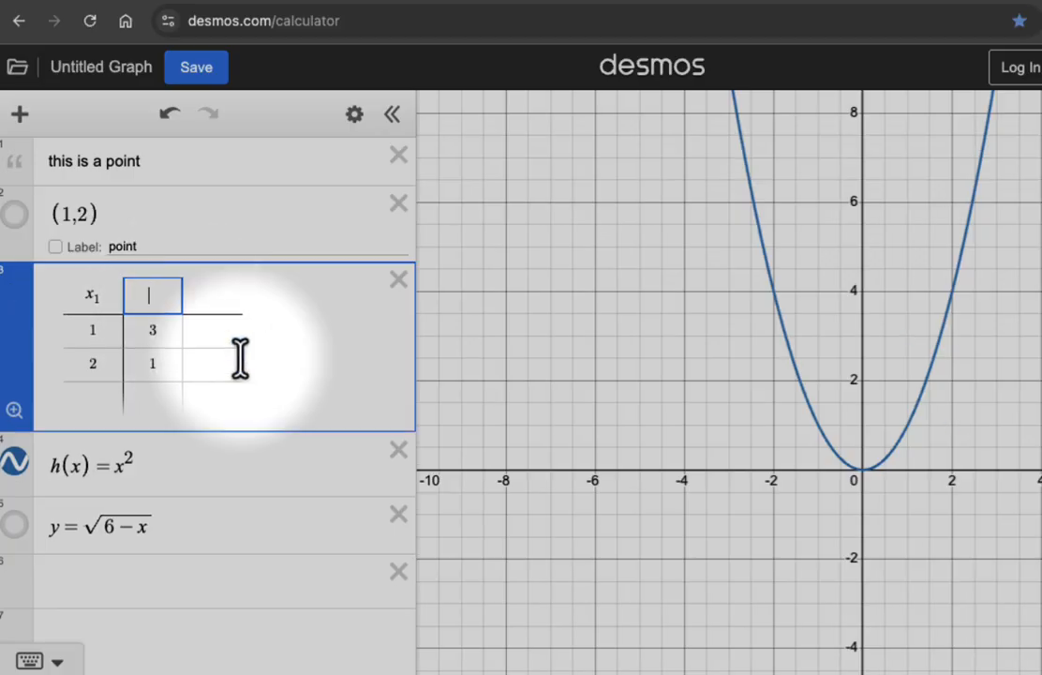
type("h(x1")
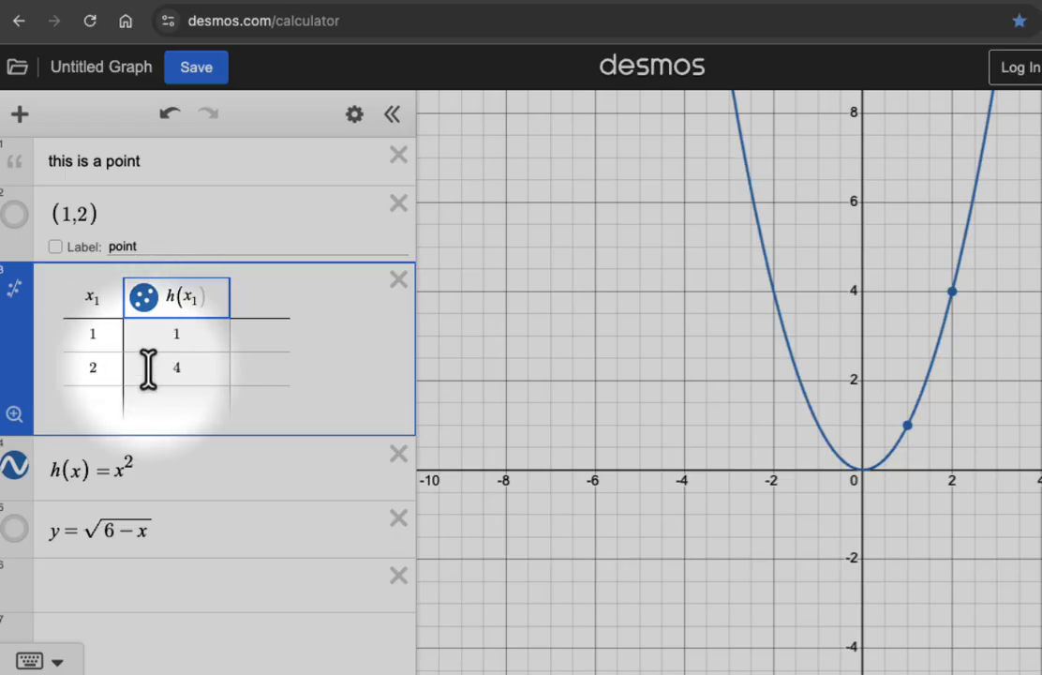
- Undo the last change and reorder the expressions, placing h(x) = x^2 above the table and the point (1,2) below y = √(6−x)
key("super+z")
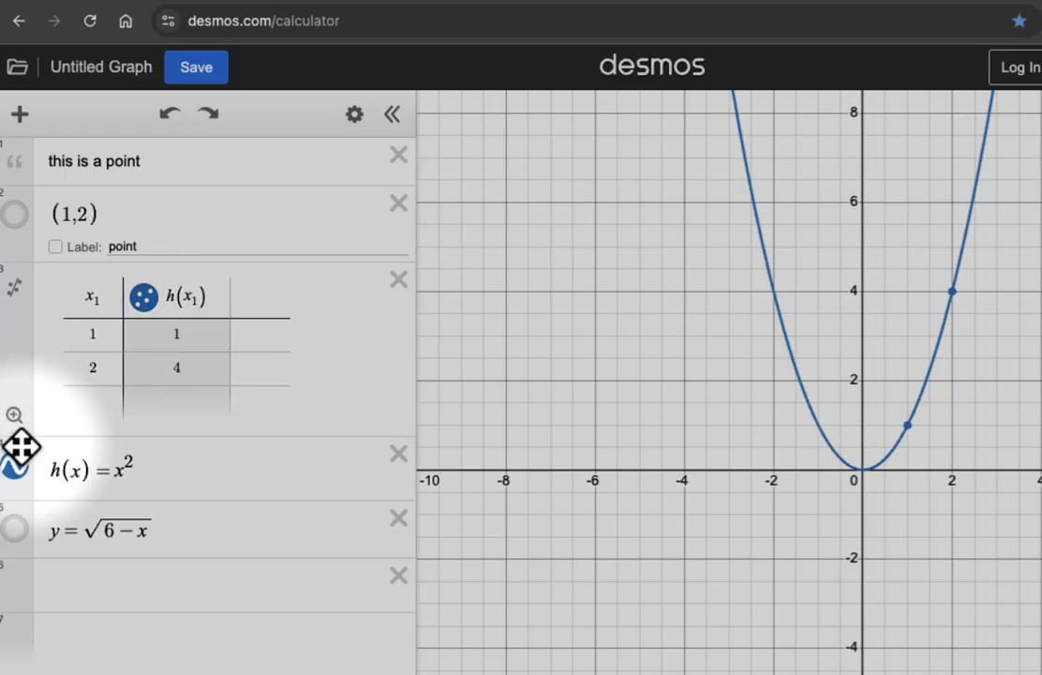
left_click_drag(21, 448, 24, 507)
- Add a folder named graphs at the start of the expression list and move h(x) = x^2 and y = √(6−x) into it
left_click(20, 113)
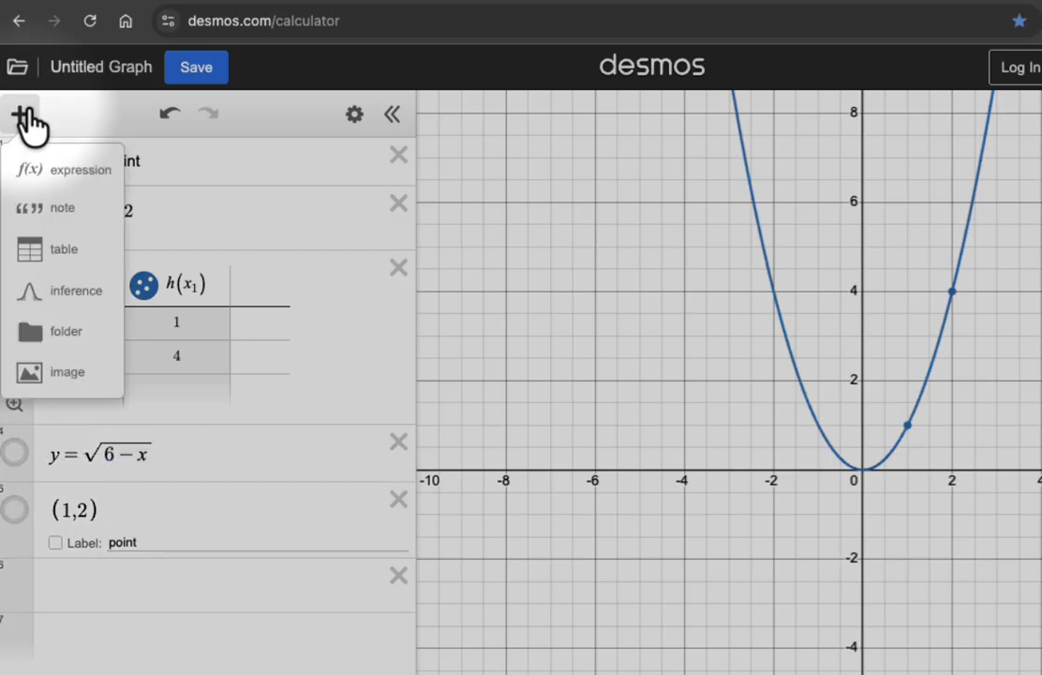
left_click(44, 333)
type("graphs")
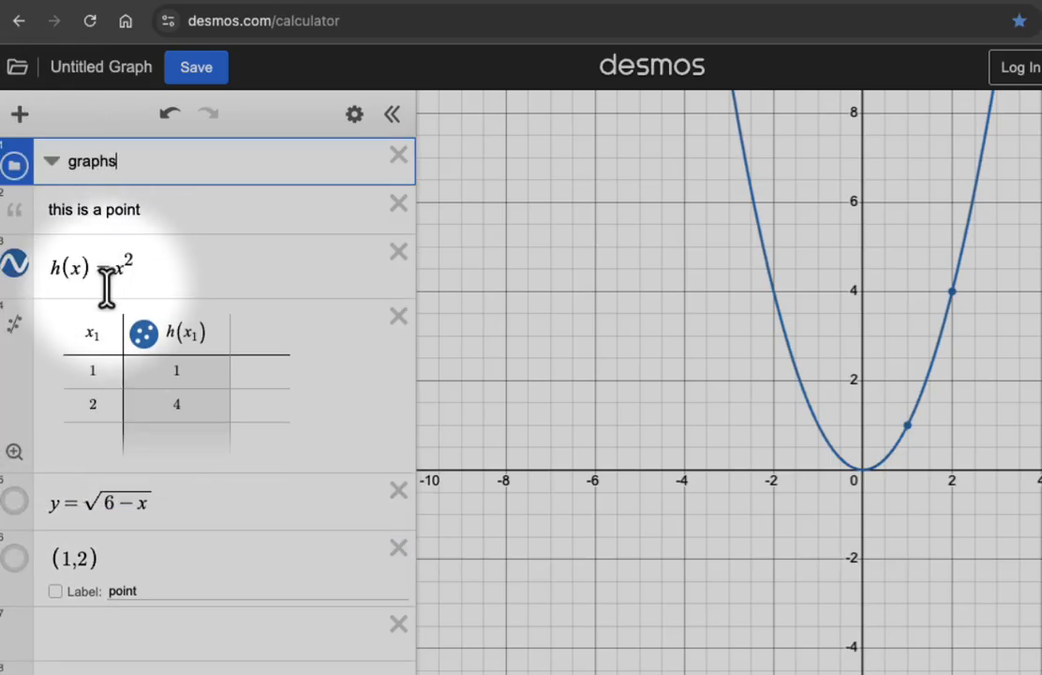
left_click_drag(24, 245, 23, 191)
left_click_drag(14, 498, 19, 298)
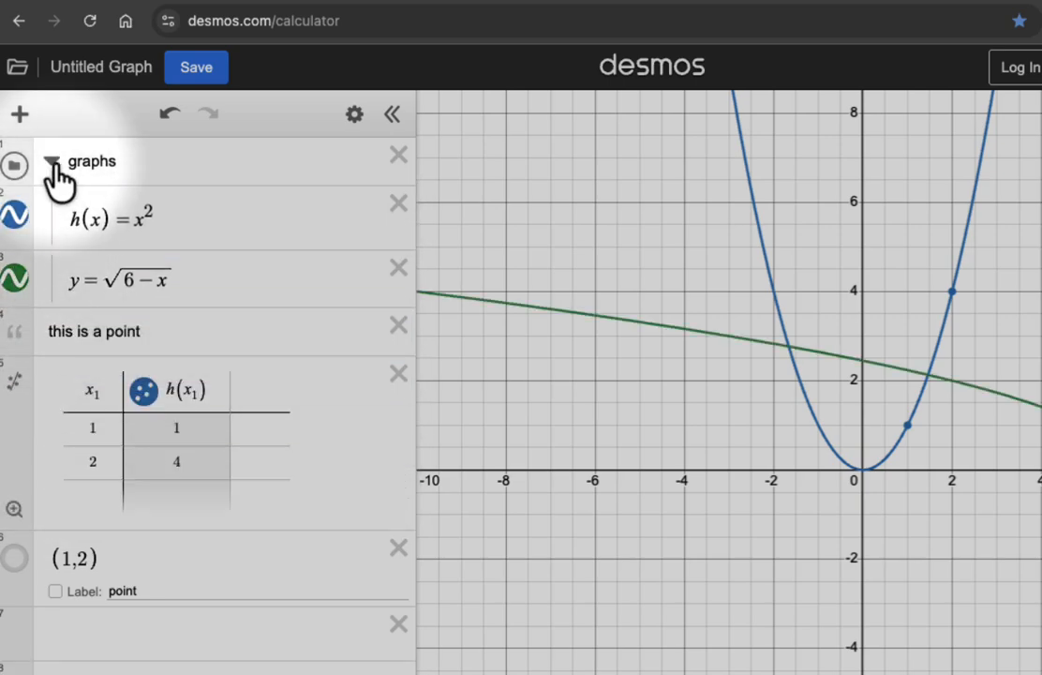
- Collapse the graphs folder, hide and show its contents, and expand it again
left_click(53, 165)
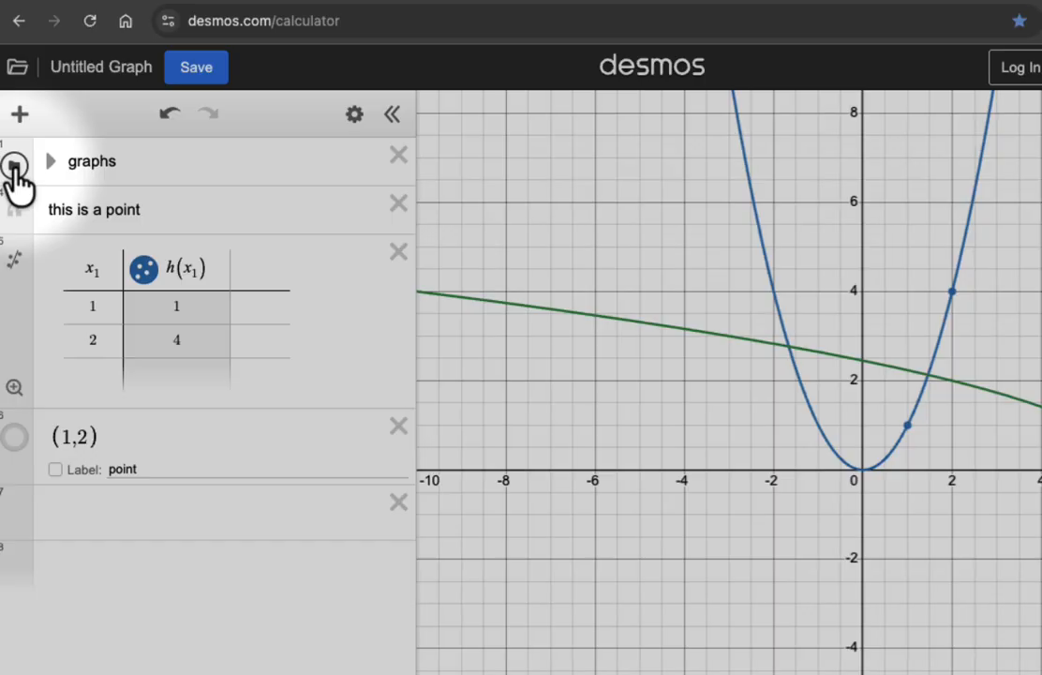
left_click(14, 169)
left_click(15, 169)
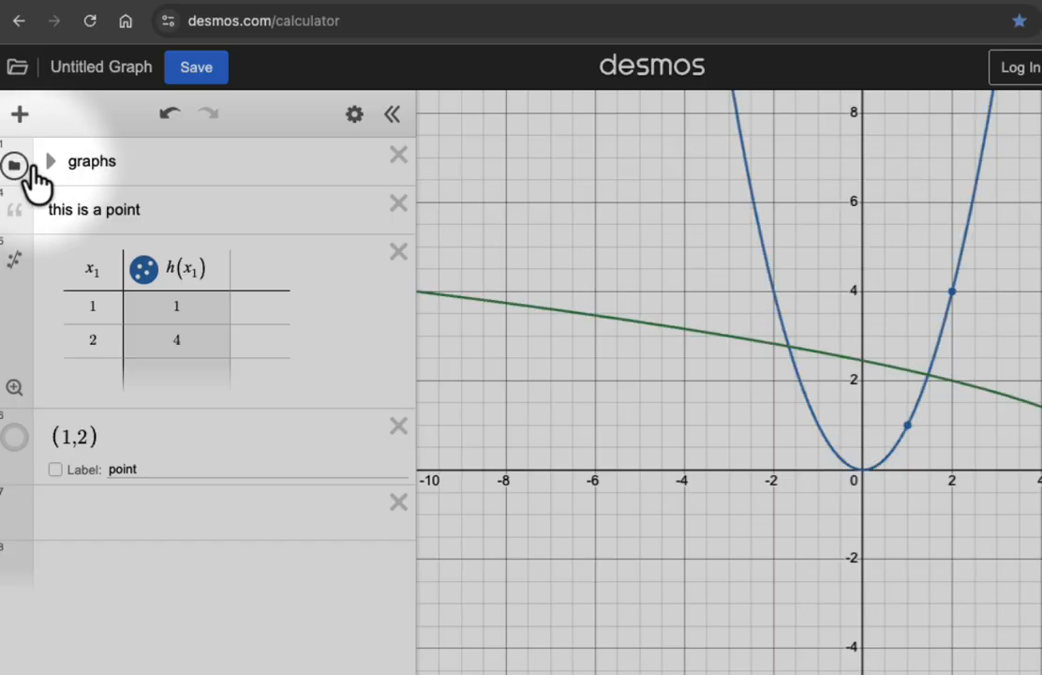
left_click(53, 165)
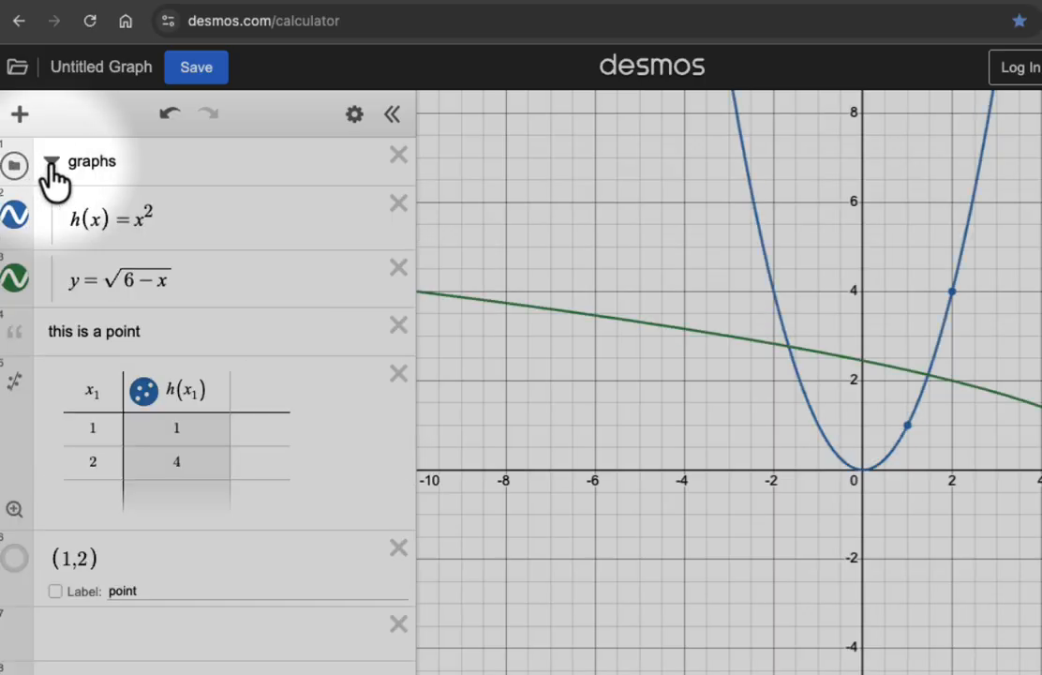
- Duplicate h(x) = x^2, remove the copy, and create a table of values from the function
left_click(355, 115)
left_click(343, 219)
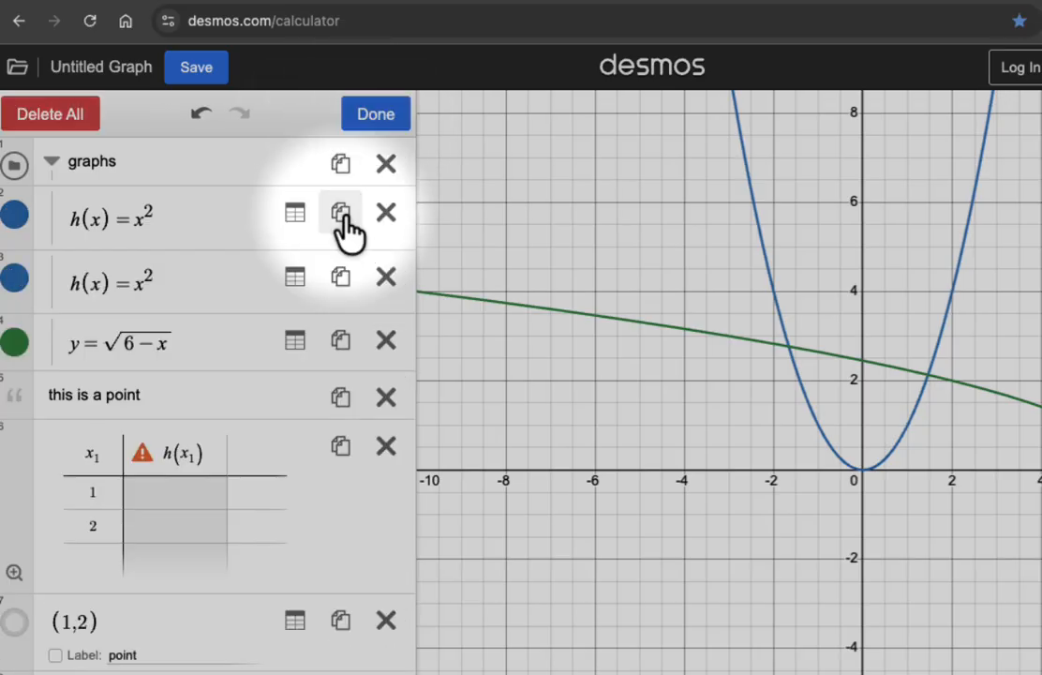
left_click(384, 279)
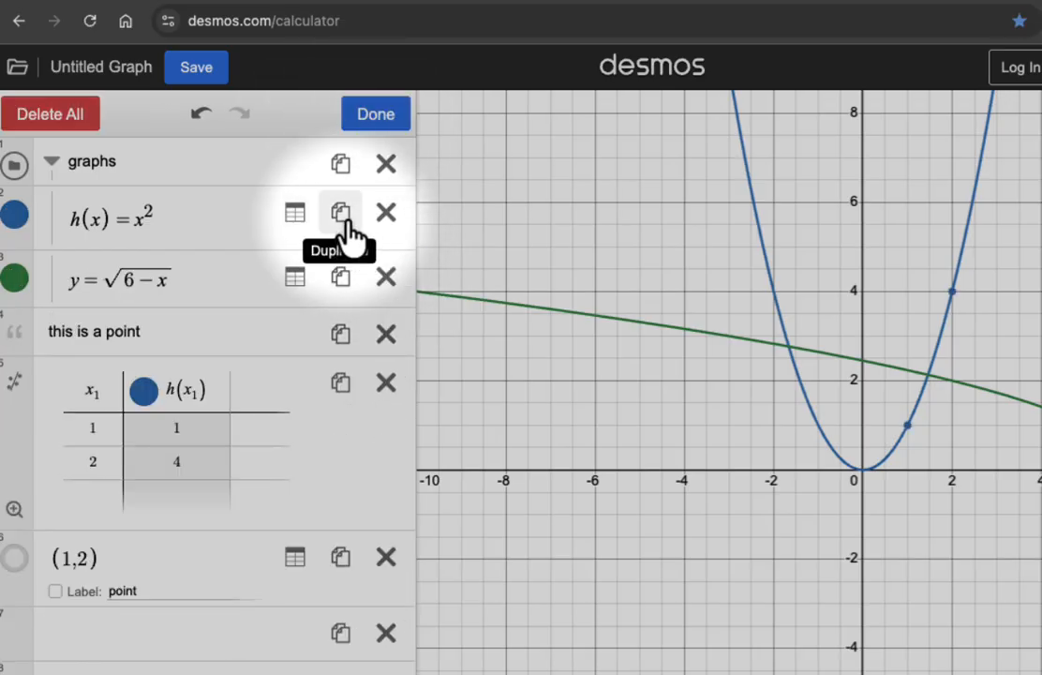
left_click(296, 217)
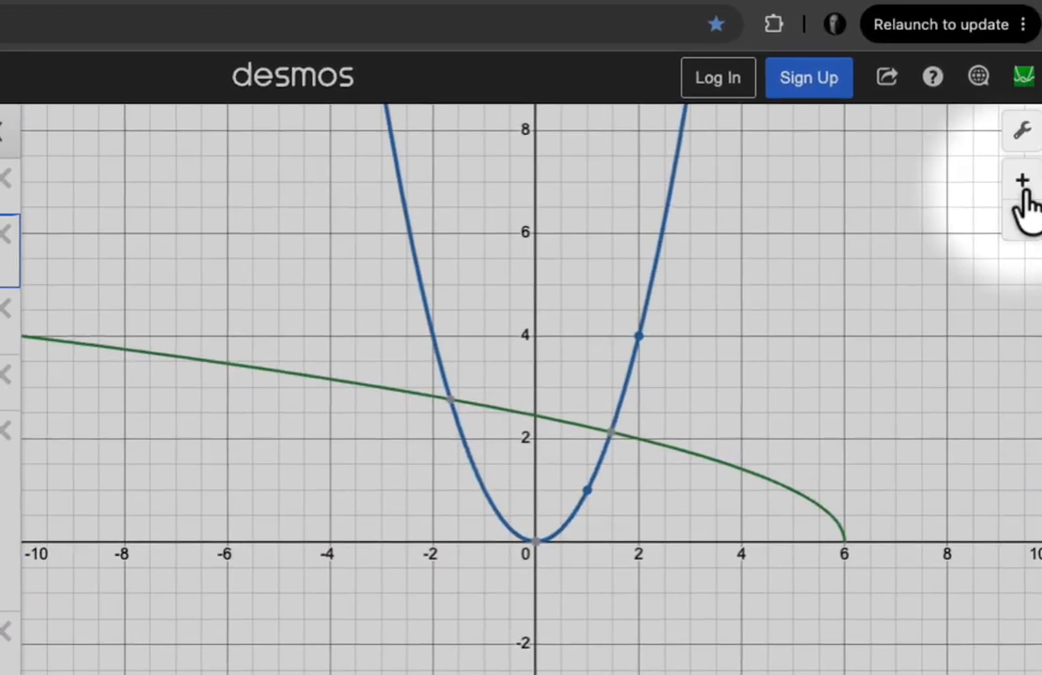
- Zoom the graph in and out, and restore the default viewport
left_click(1023, 182)
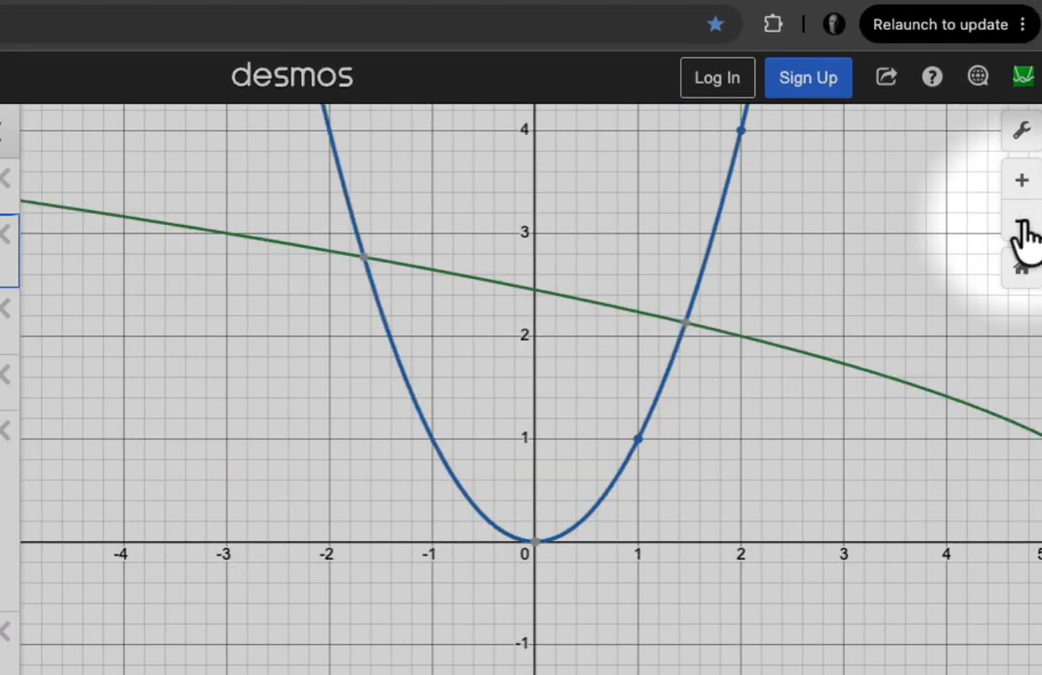
left_click(1023, 228)
left_click(1022, 231)
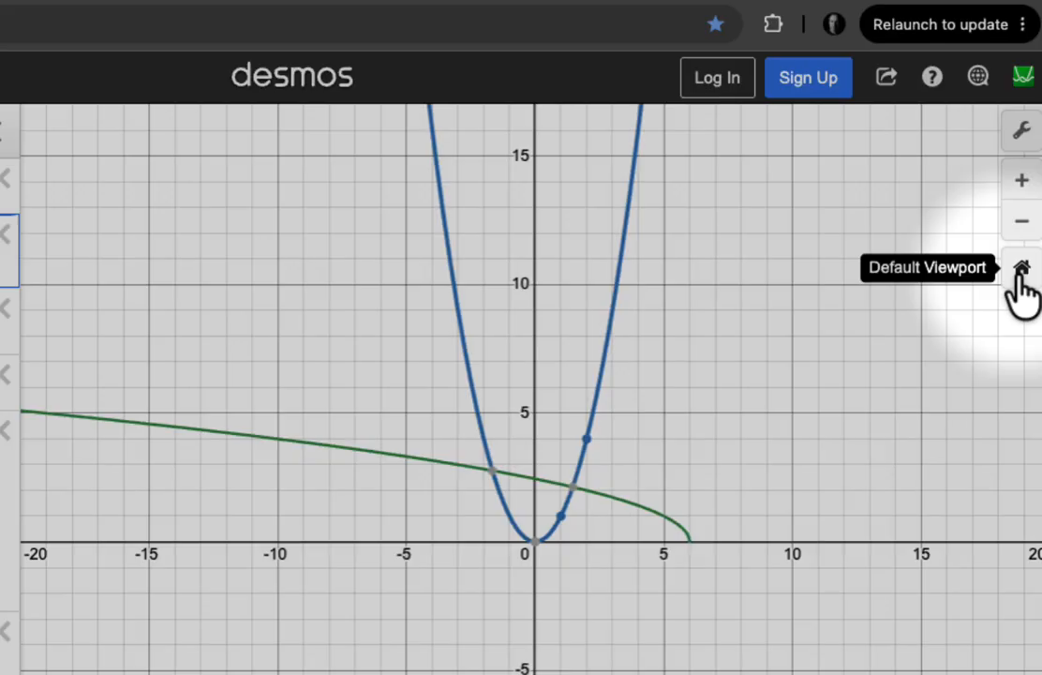
left_click(1018, 271)
- Open the graph settings and switch the grid, axis numbers and minor gridlines off and back on
left_click(1023, 134)
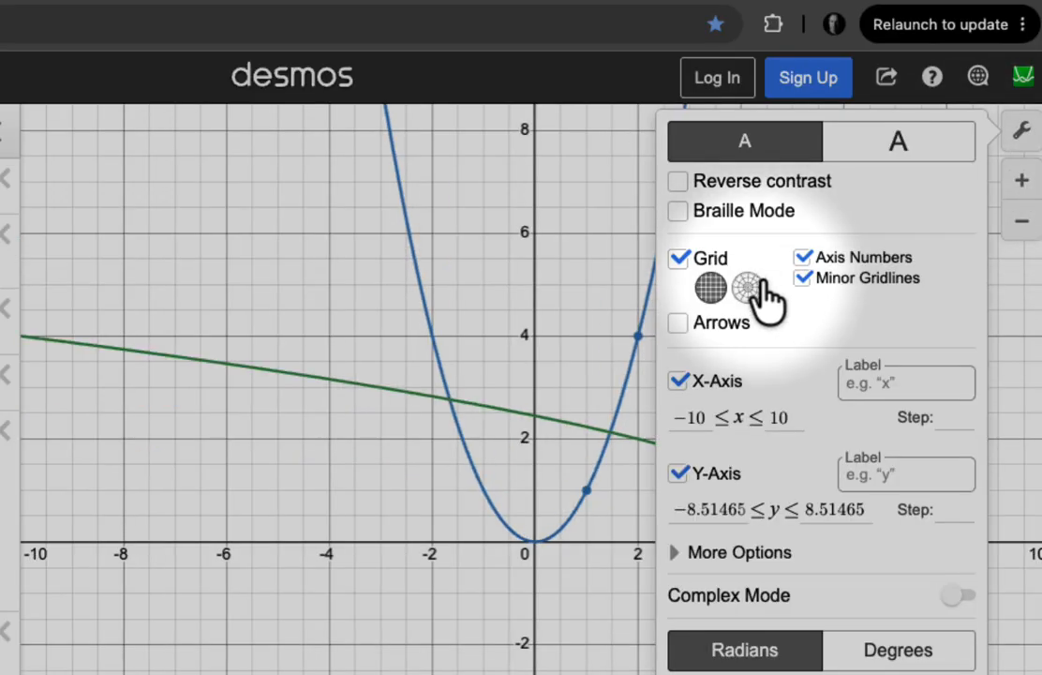
double_click(679, 260)
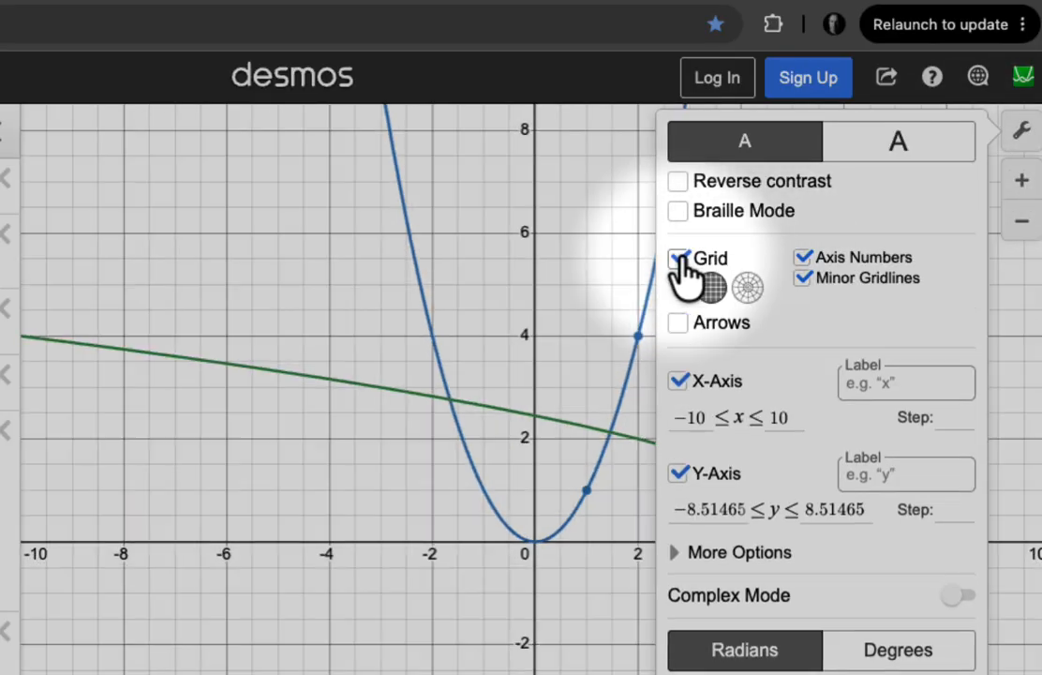
left_click(795, 261)
left_click(800, 264)
left_click(803, 279)
left_click(803, 279)
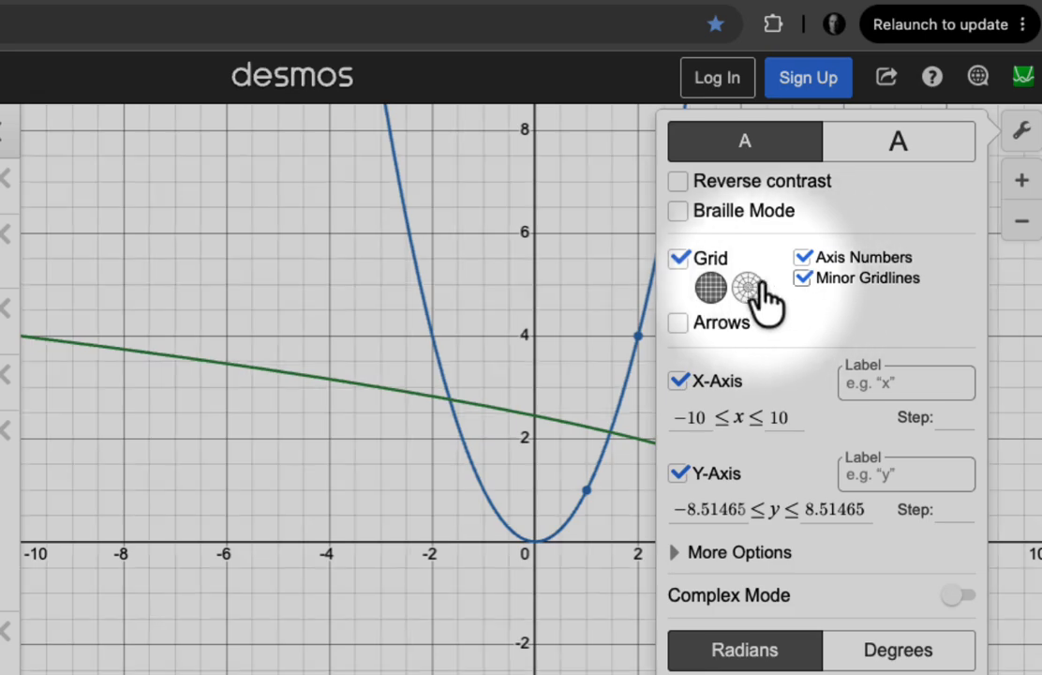
- Try the polar grid and return to the Cartesian one, and switch the x-axis and y-axis off and back on
left_click(746, 287)
left_click(711, 288)
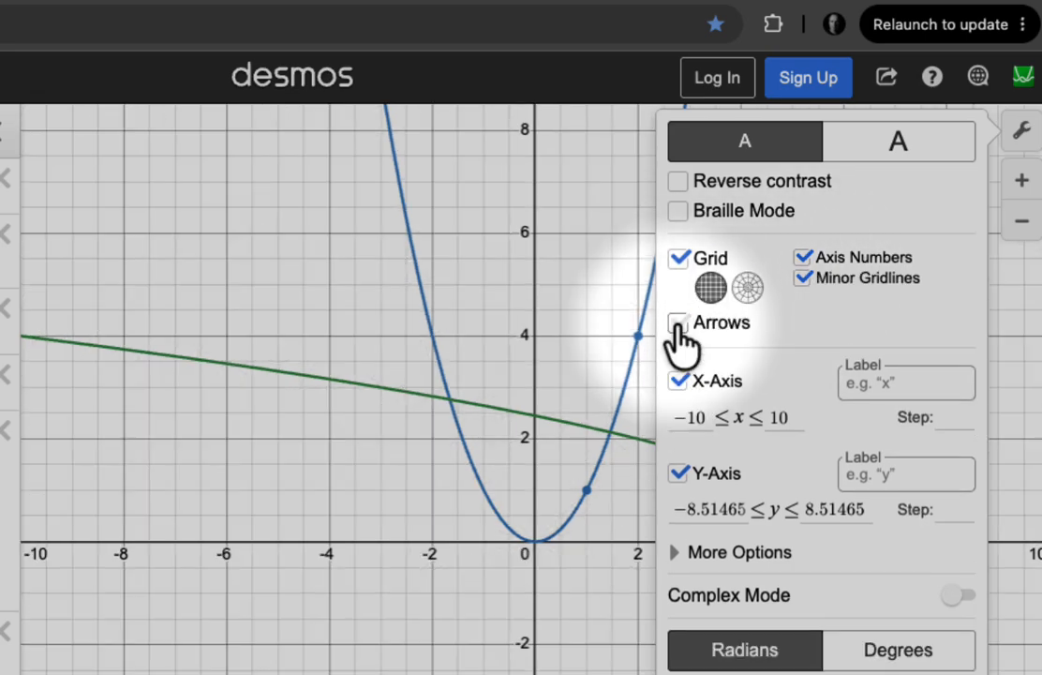
left_click(678, 381)
left_click(679, 380)
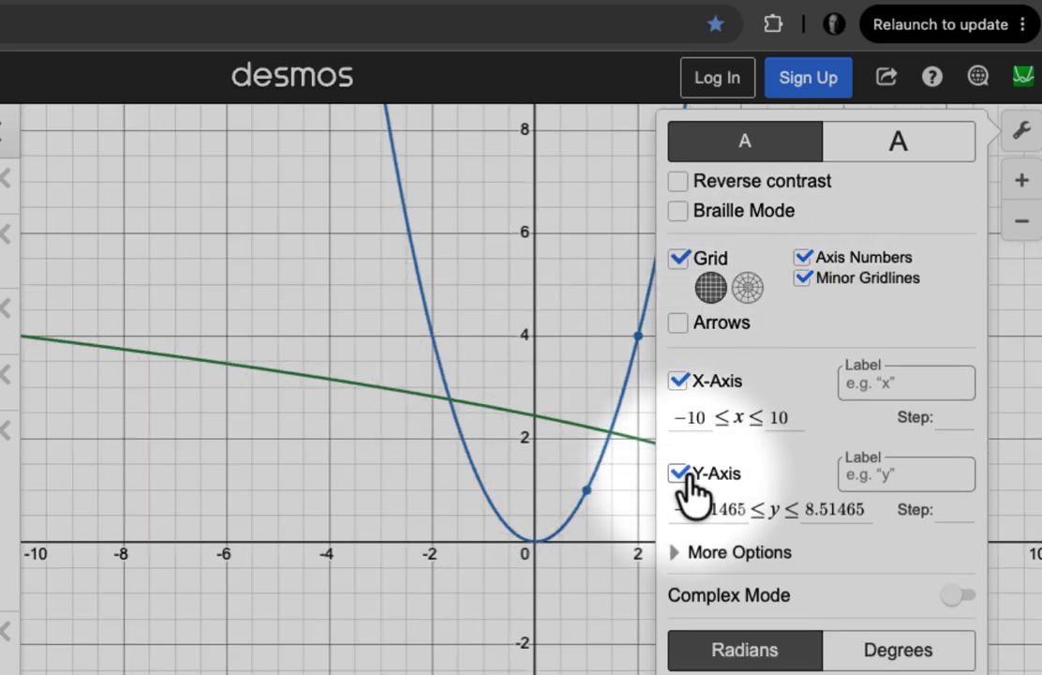
left_click(679, 473)
left_click(716, 477)
- Label the y-axis height and set the axis steps to 5 for y and 1 for x
left_click(897, 476)
type("height")
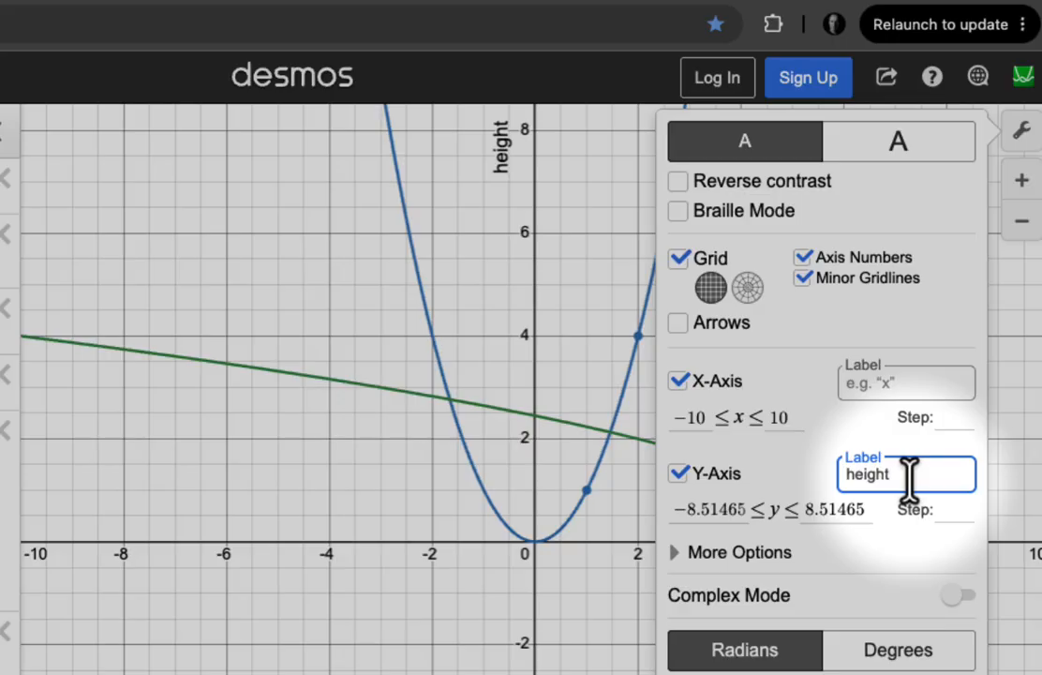
left_click(951, 511)
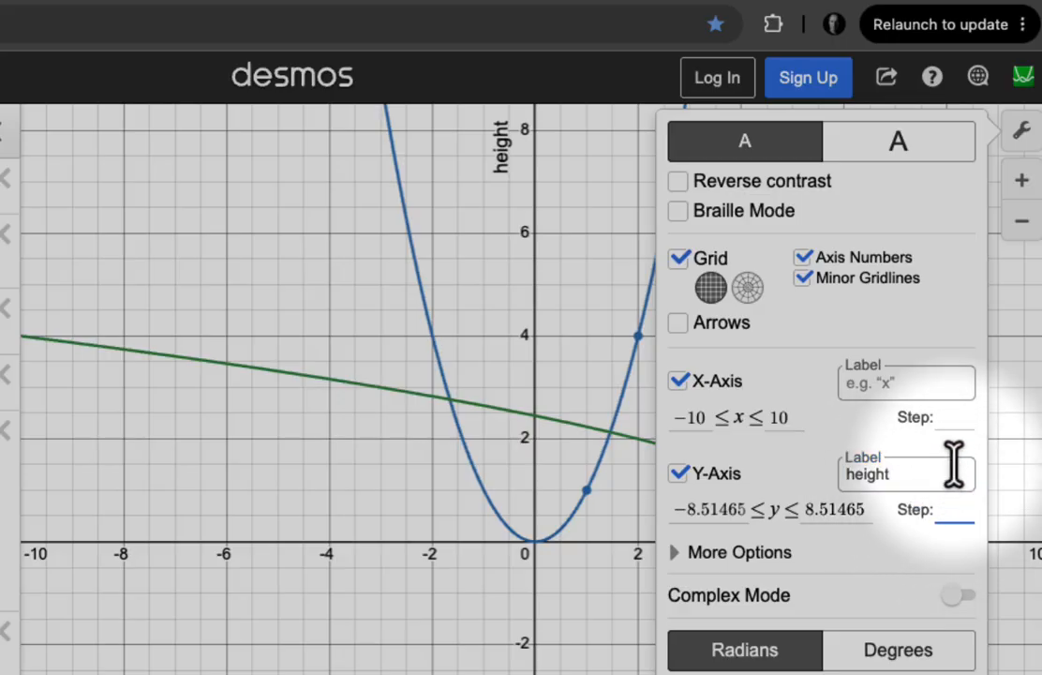
type("5")
left_click(963, 414)
type("1")
- Switch the angle unit to degrees and close the graph settings
left_click(730, 656)
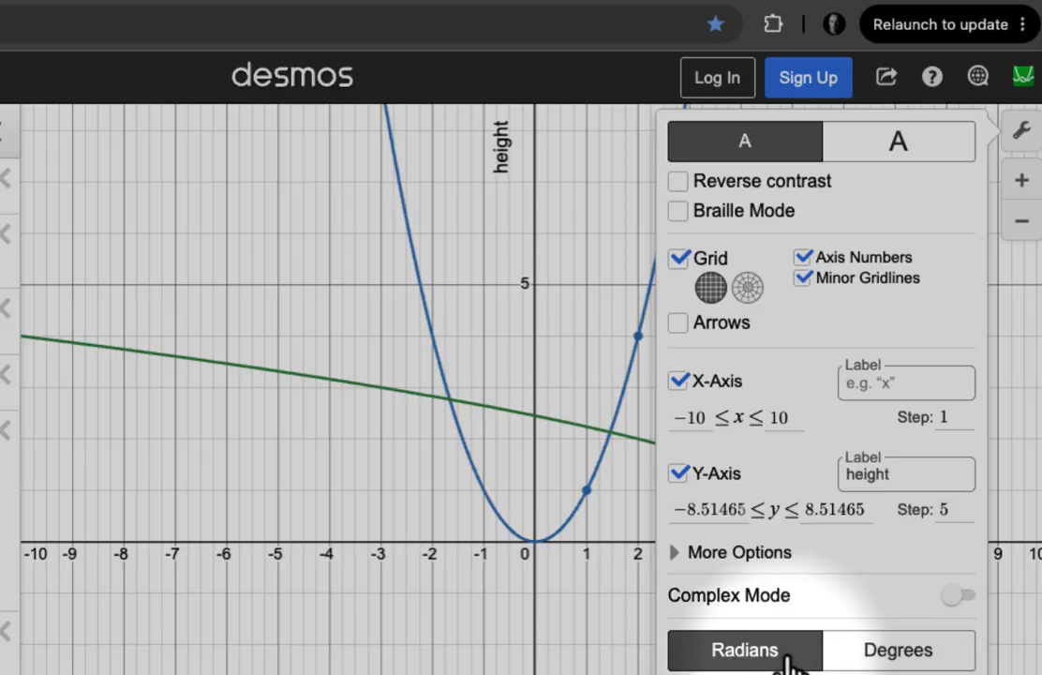
left_click(892, 656)
key("Escape")
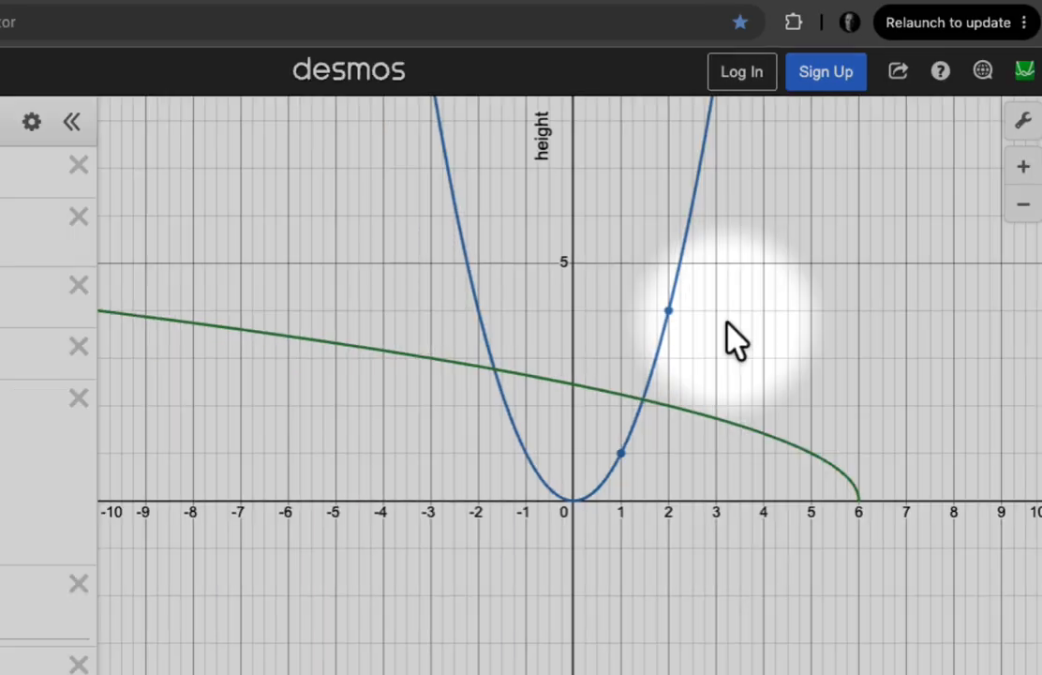
- Zoom in on the curves and far back out, and return the graph to its default viewport
scroll(736, 342, "up", 5)
scroll(736, 342, "down", 6)
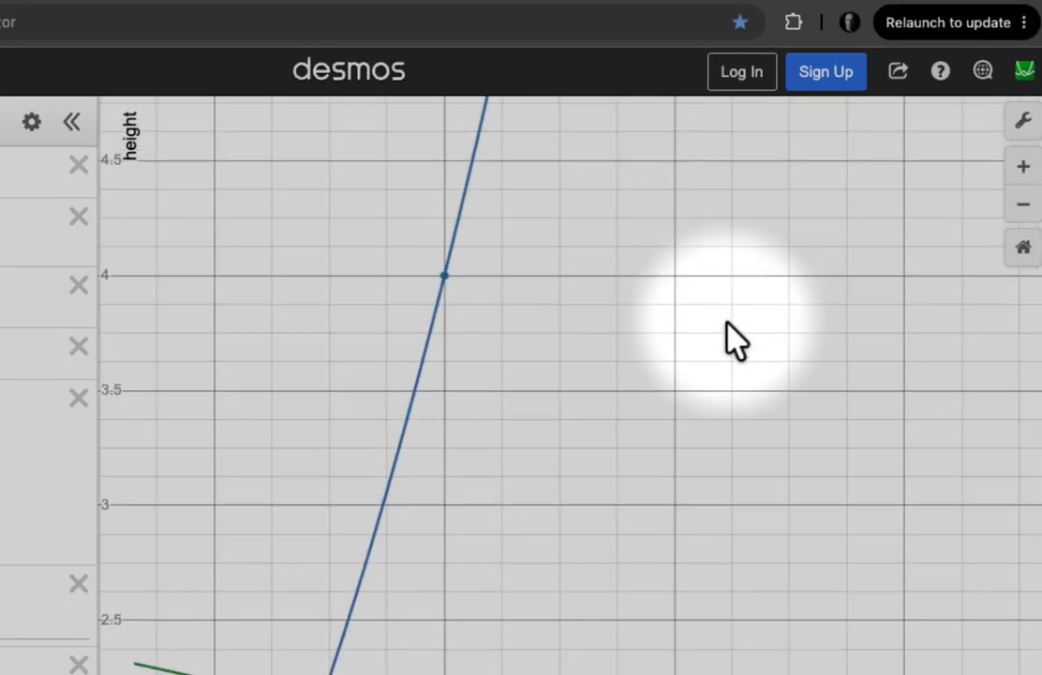
scroll(735, 342, "down", 3)
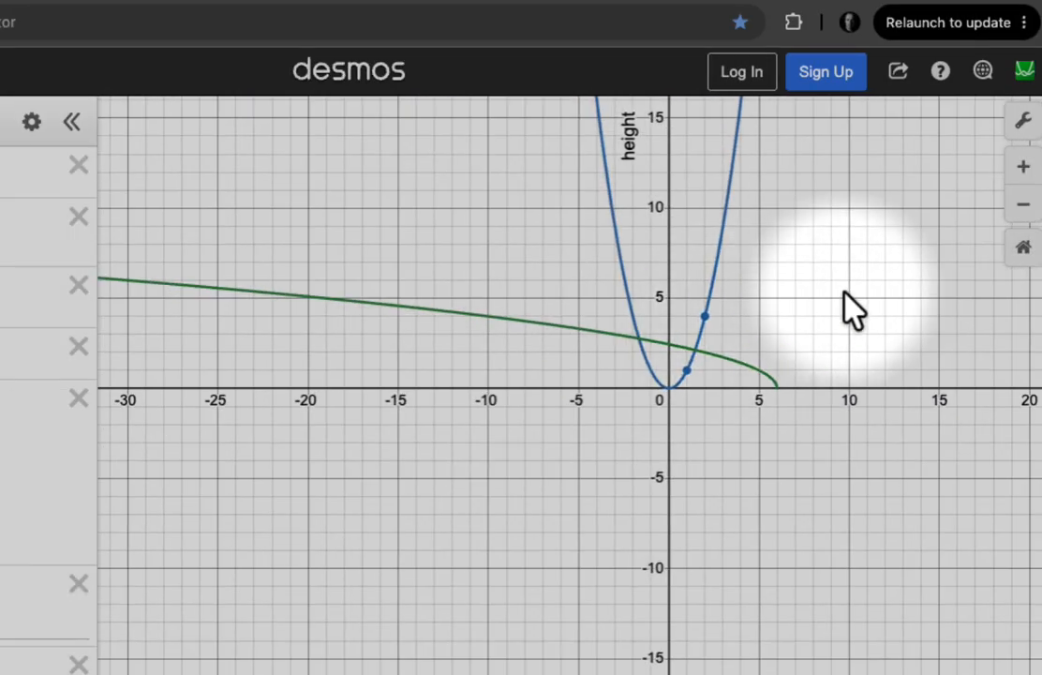
left_click(1023, 250)
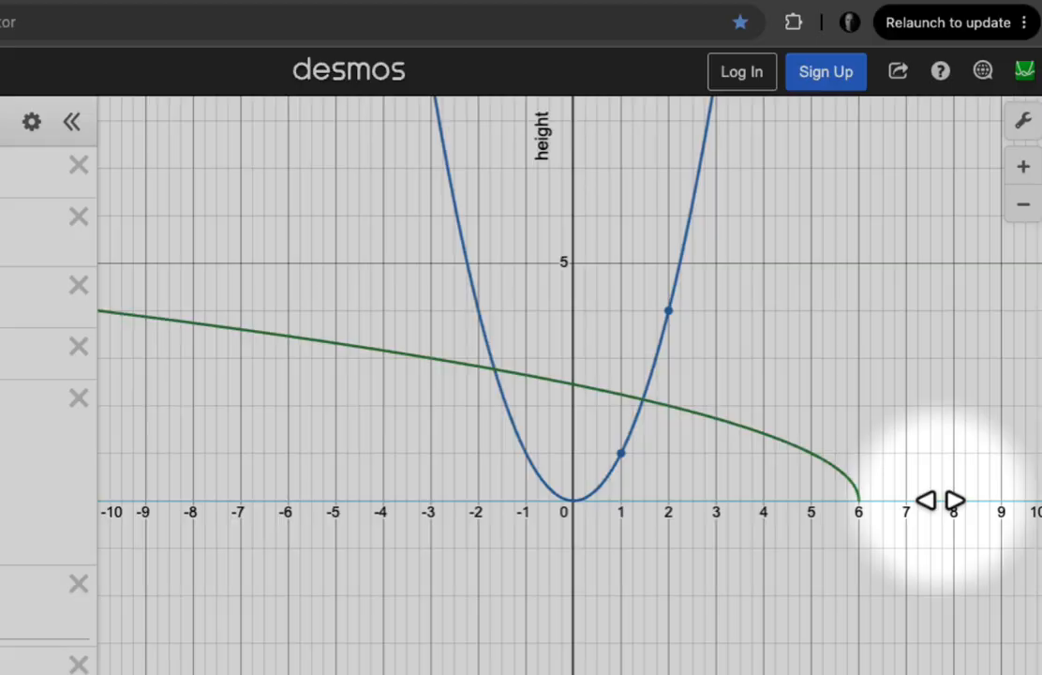
- Rescale the axes individually, compressing the x-axis to about −11 to 11 and adjusting the y-axis slightly
left_click_drag(940, 500, 838, 349)
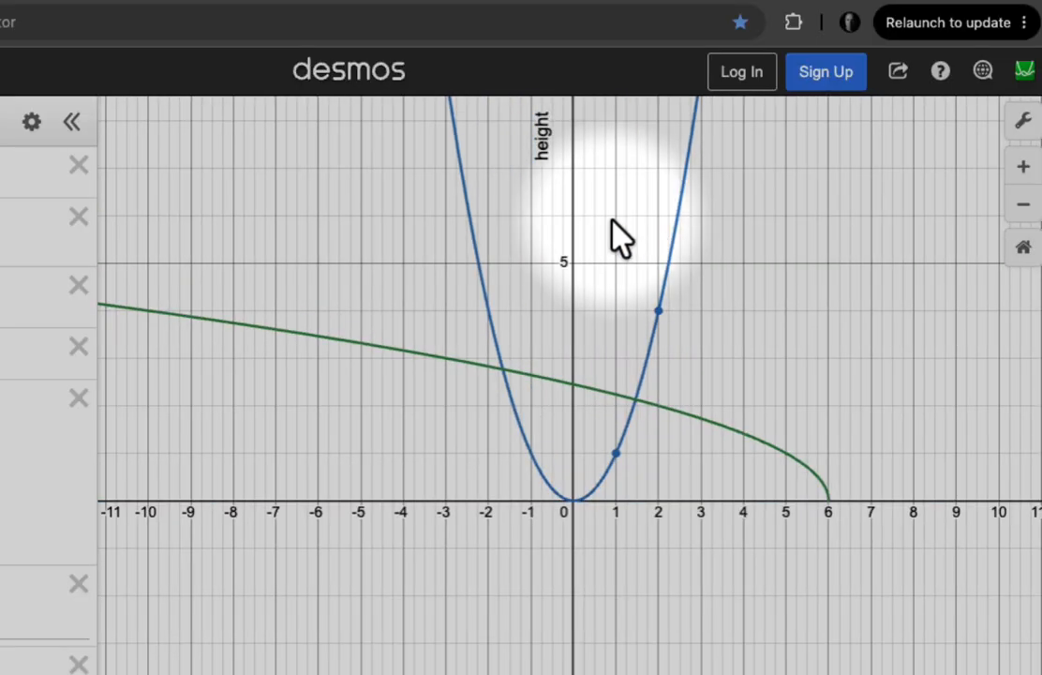
mouse_move(577, 216)
left_mouse_down()
mouse_move(581, 344)
mouse_move(579, 239)
left_mouse_up()
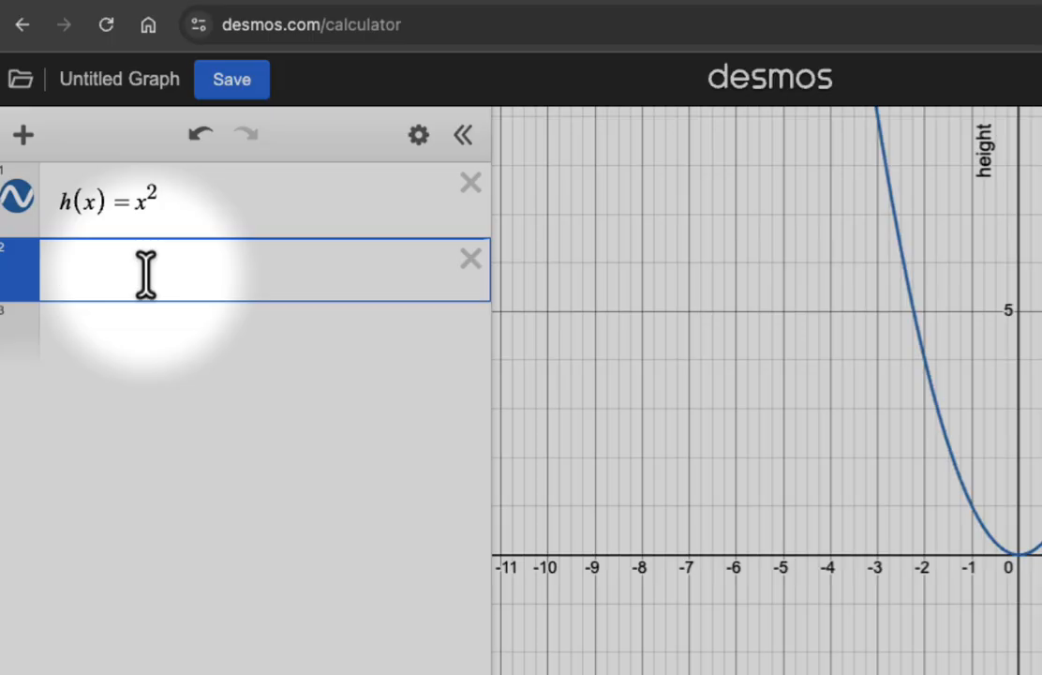
- Add a slider a = 1 below h(x) = x^2, ranging from −4 to 3 with step 1, and move it to 3
type("1")
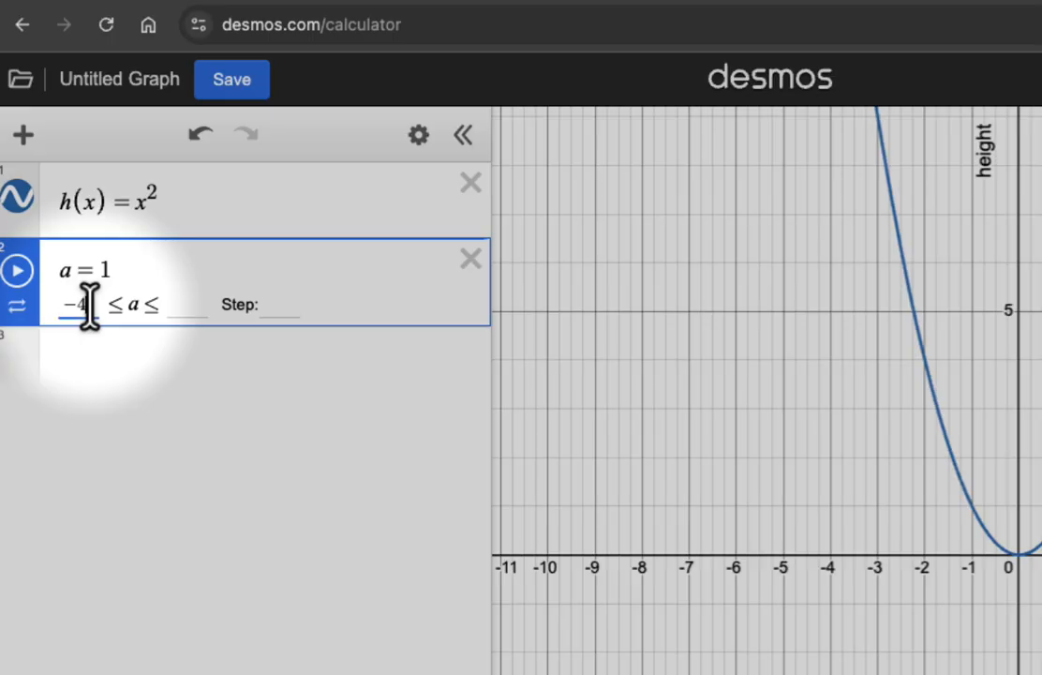
left_click(201, 303)
type("3")
left_click(281, 305)
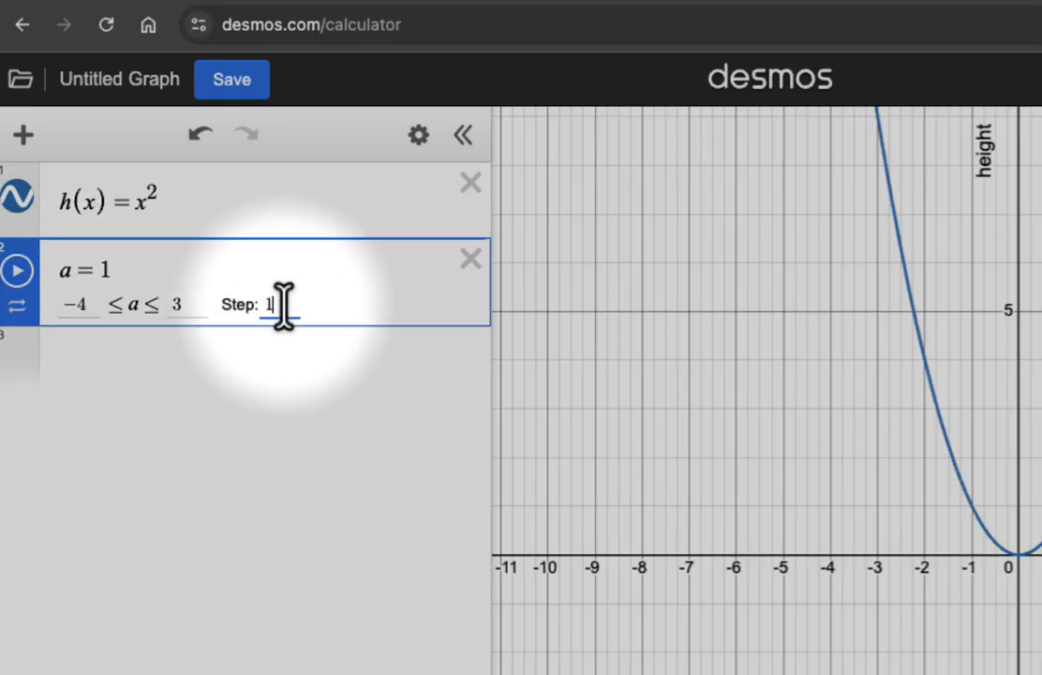
left_click(28, 339)
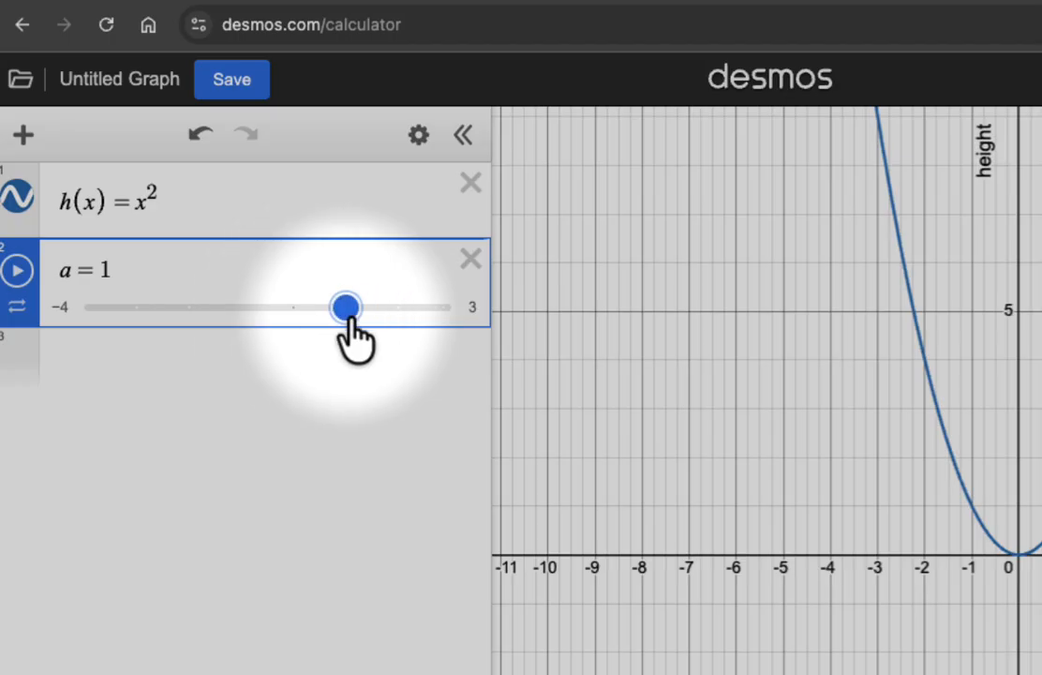
left_click_drag(347, 316, 456, 323)
- Change slider a's step to .01 and move the slider to −3.5
left_click(154, 267)
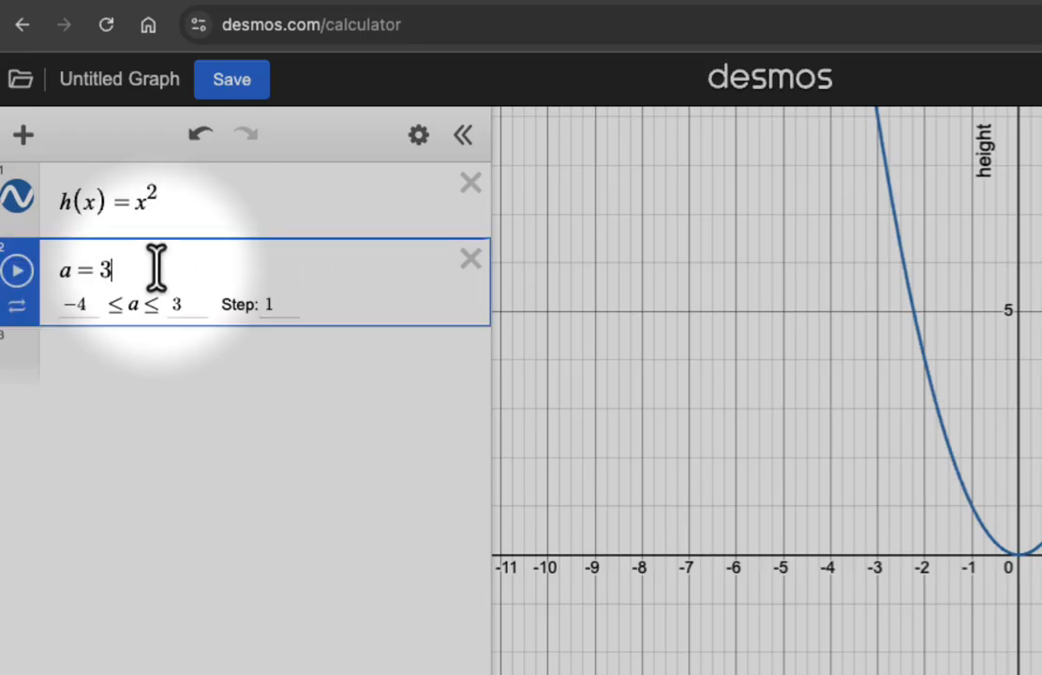
double_click(272, 306)
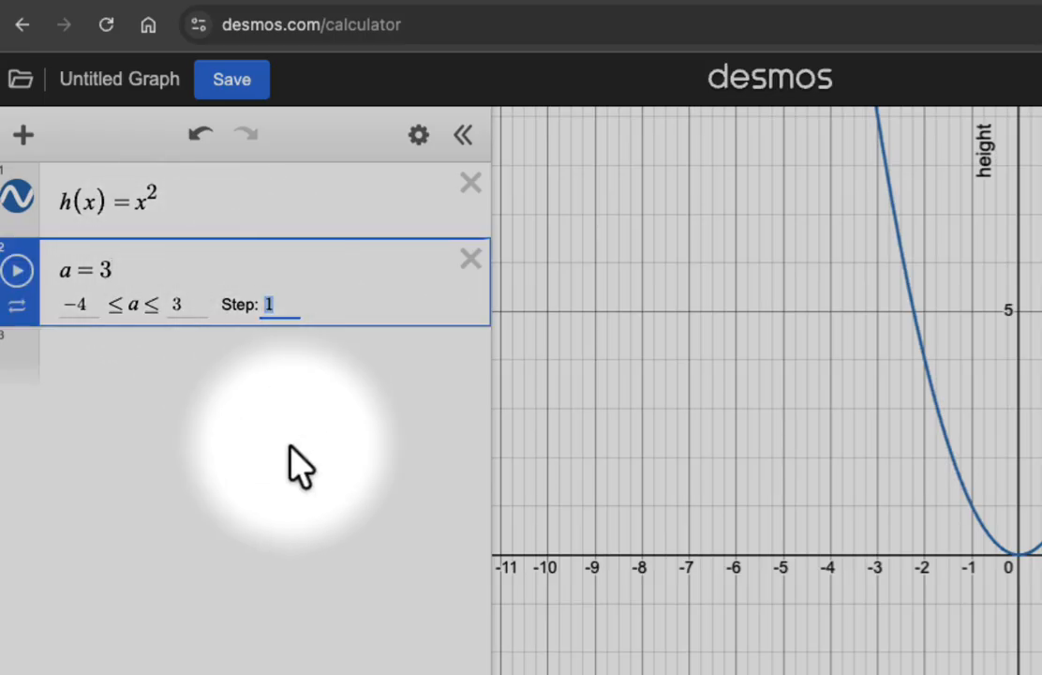
type(".01")
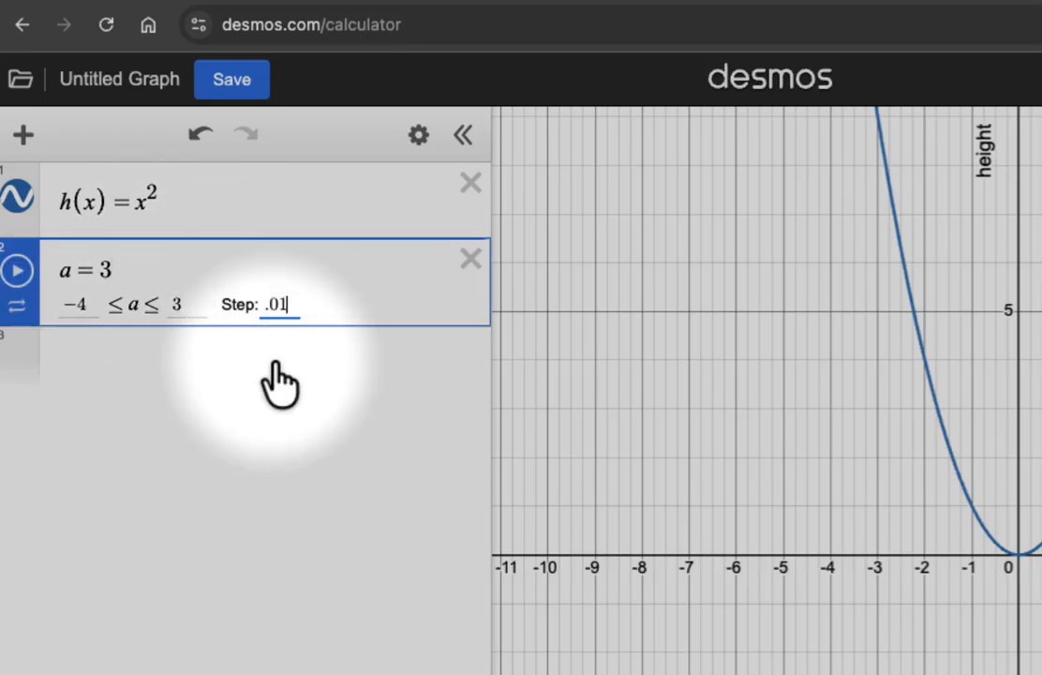
key("Return")
left_click(451, 308)
left_click_drag(450, 309, 258, 309)
left_click_drag(189, 310, 108, 309)
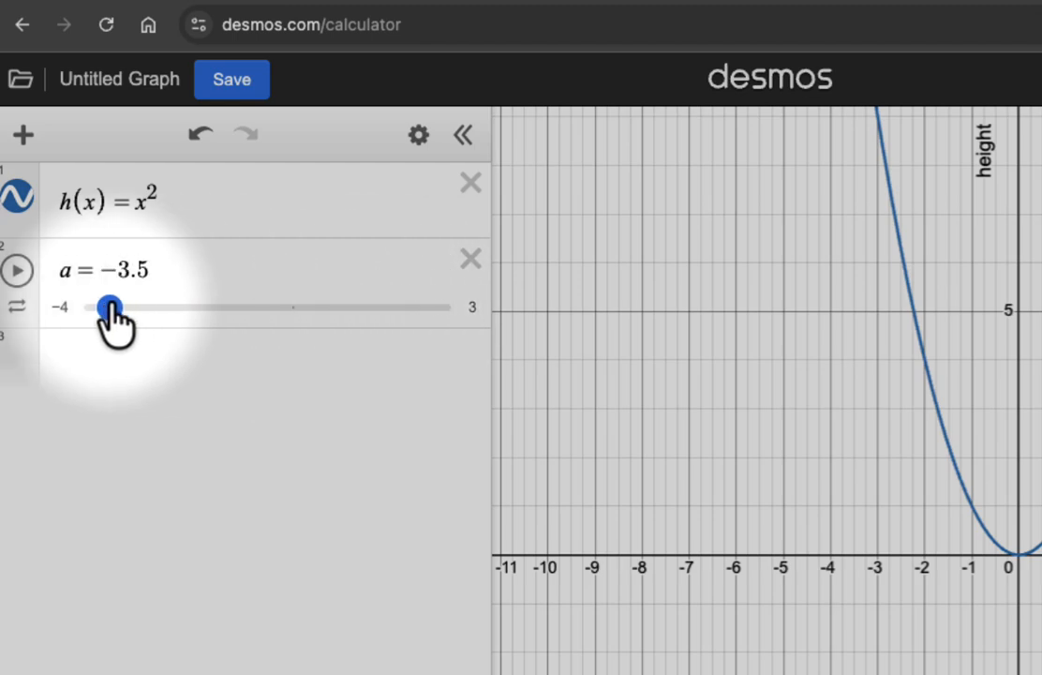
- Play slider a's animation and set its animation mode to repeat in one direction
left_click(16, 308)
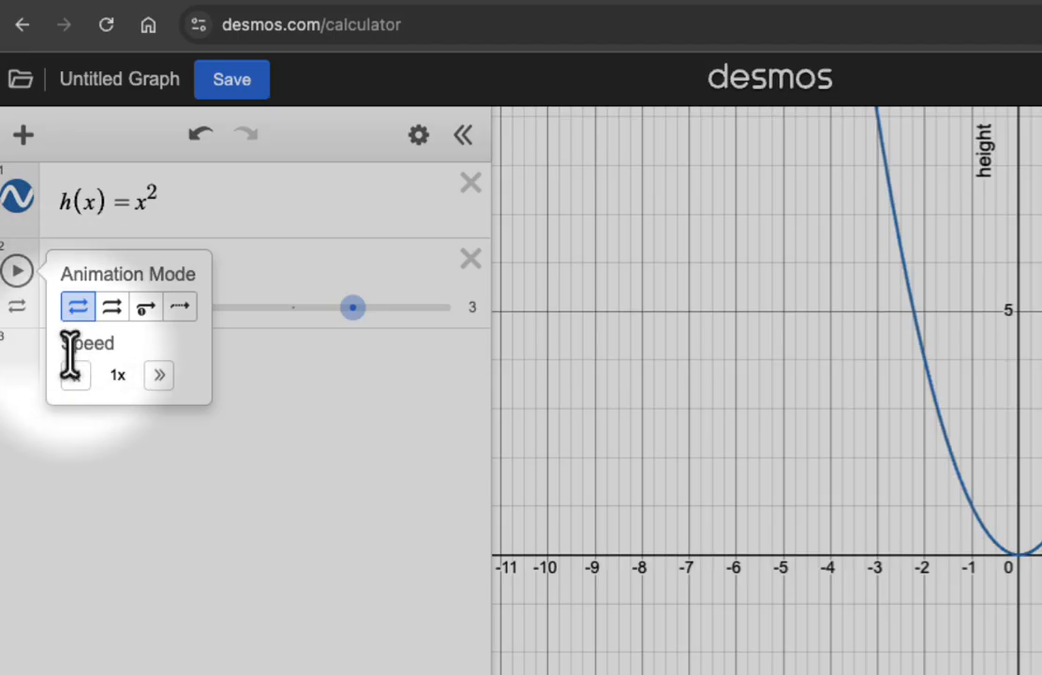
left_click(18, 272)
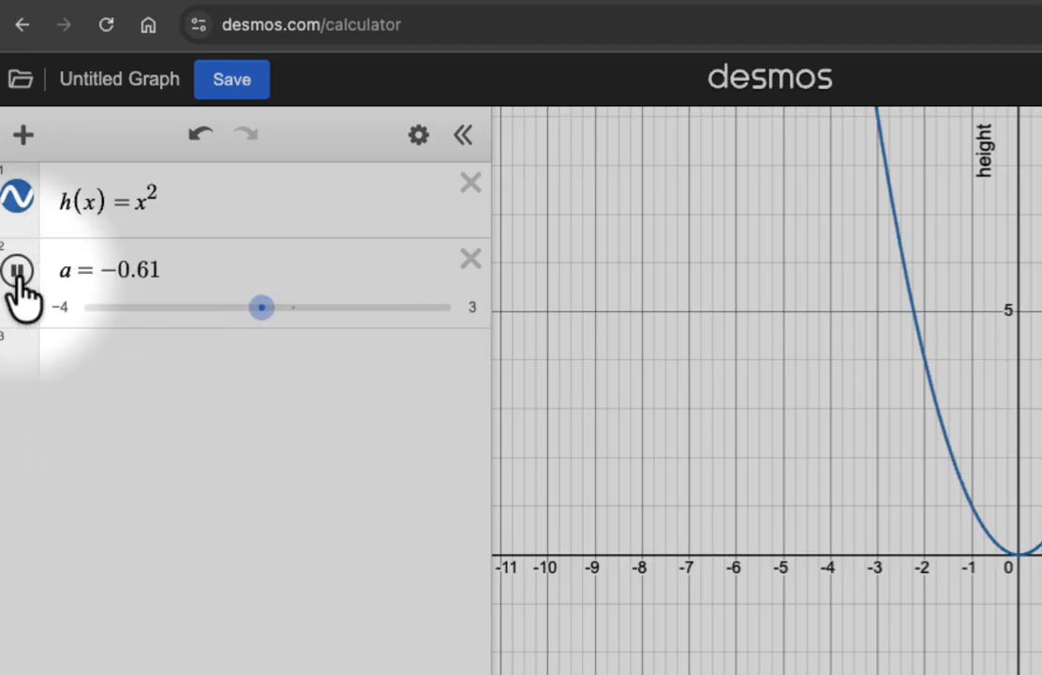
left_click(17, 306)
left_click(110, 303)
left_click(77, 303)
left_click(103, 441)
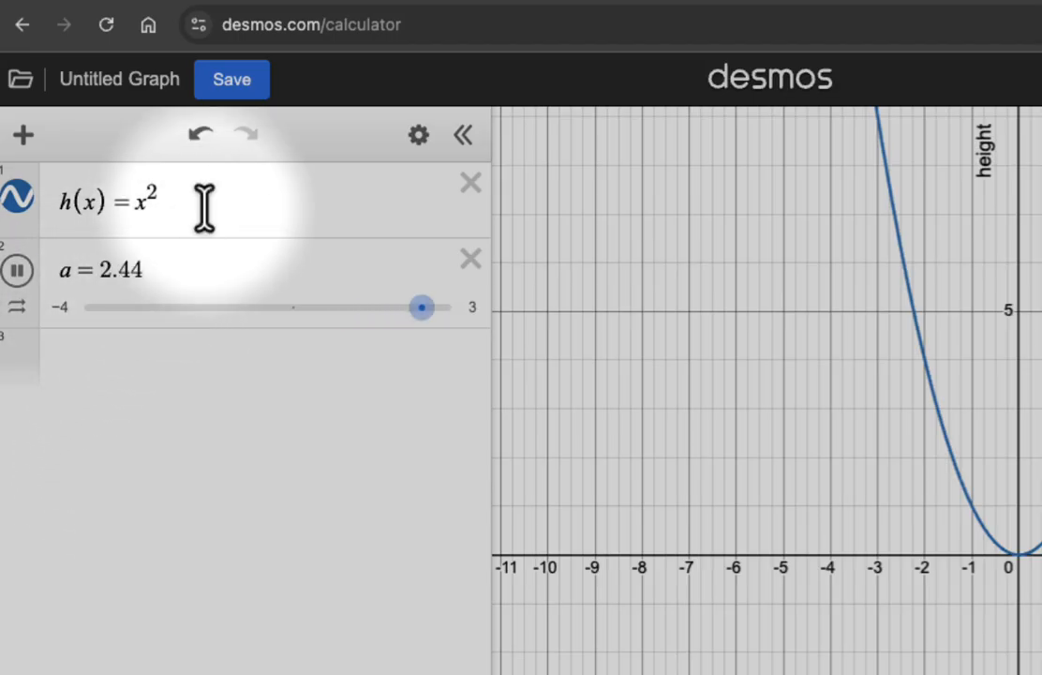
- Try adding the animated term + a to h(x) = x^2, and remove it again
left_click(203, 206)
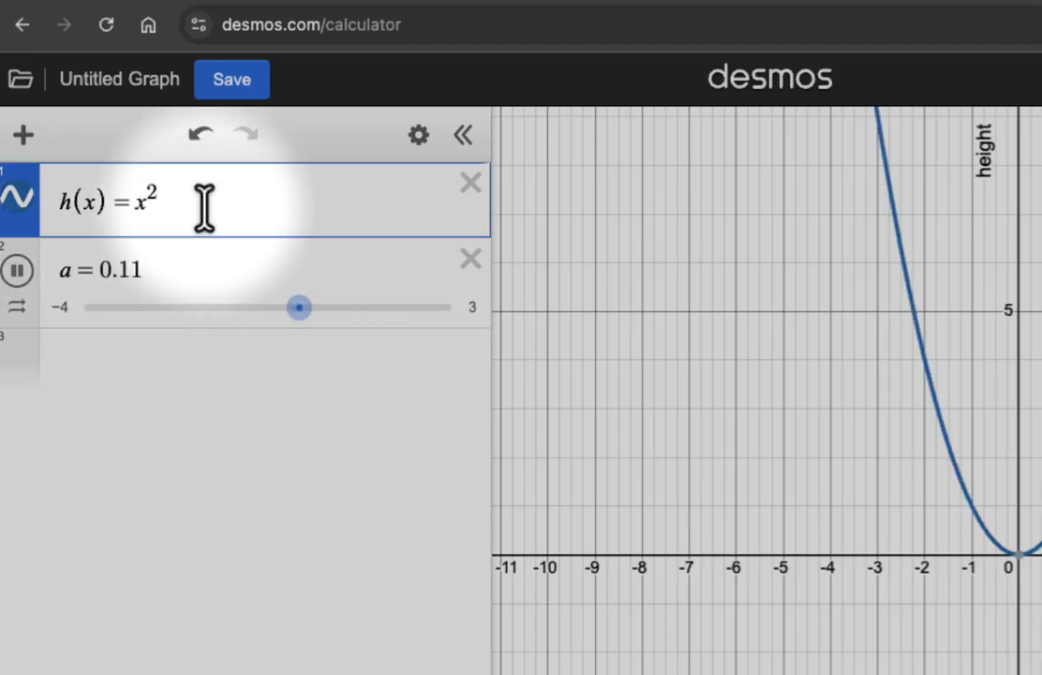
type("+a")
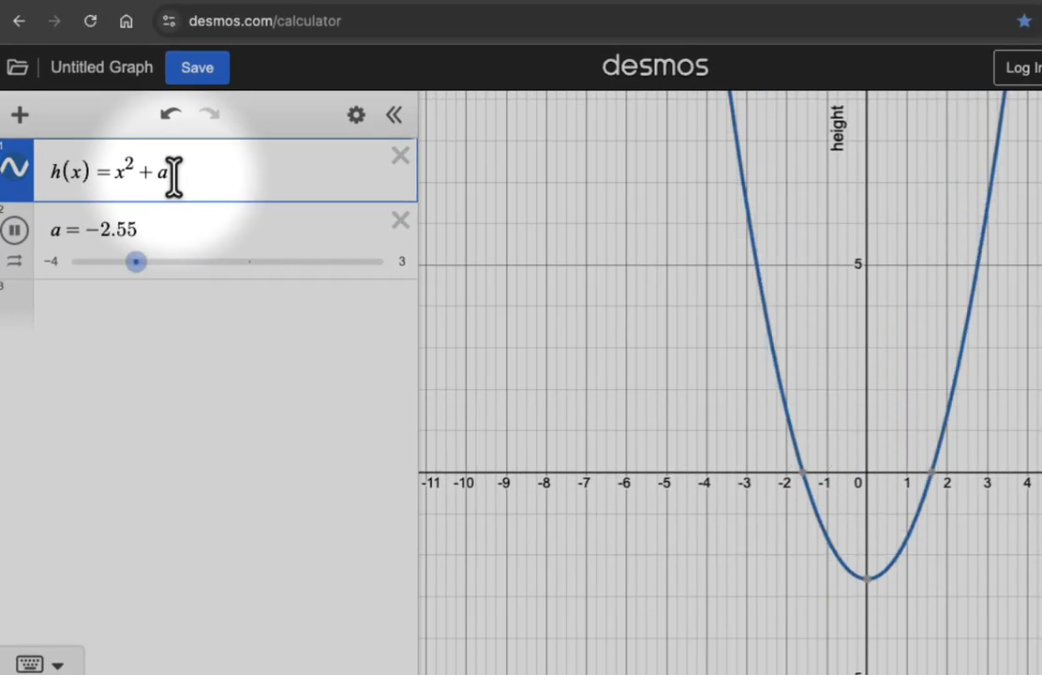
key("BackSpace")
key("BackSpace")
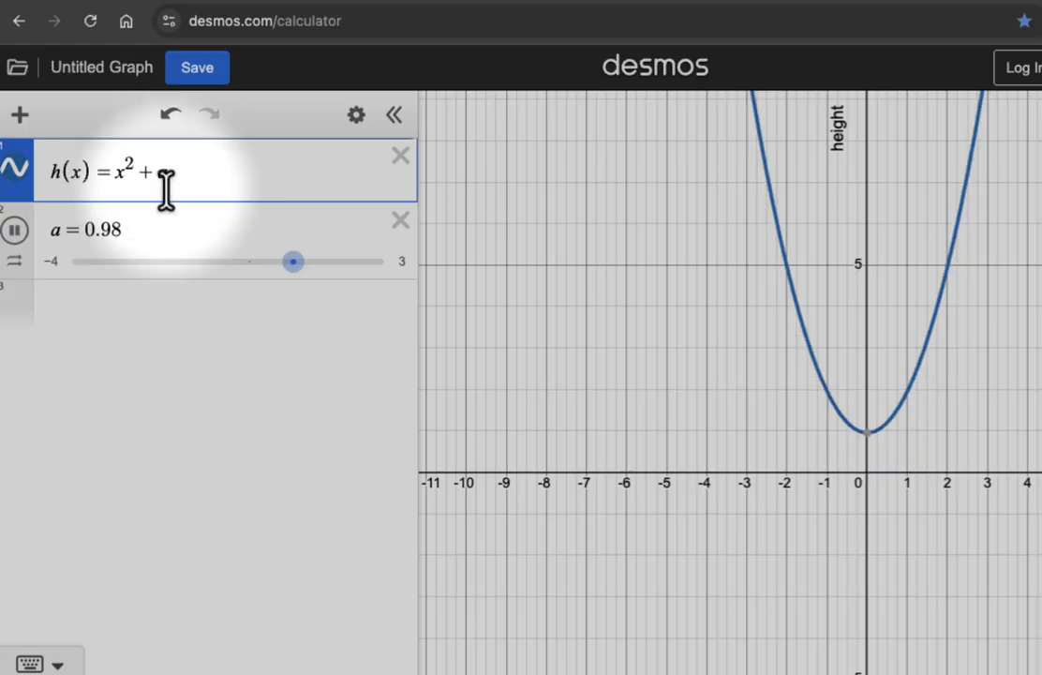
- Add the point (a, h(a)) as a new expression below slider a
left_click(97, 309)
type("(")
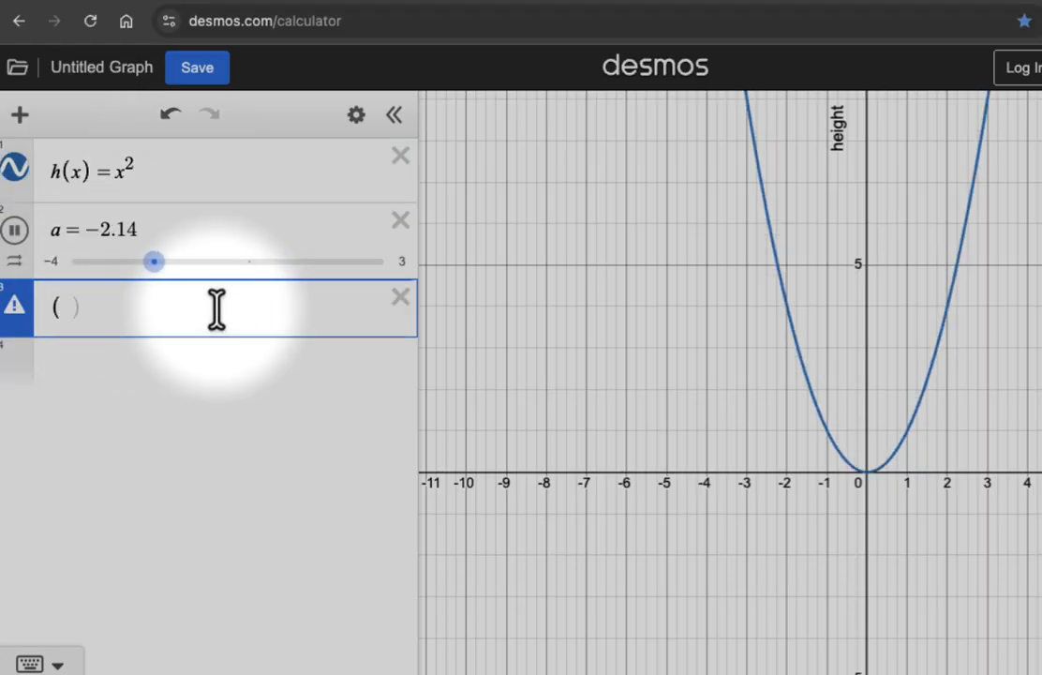
type("a,h(a)")
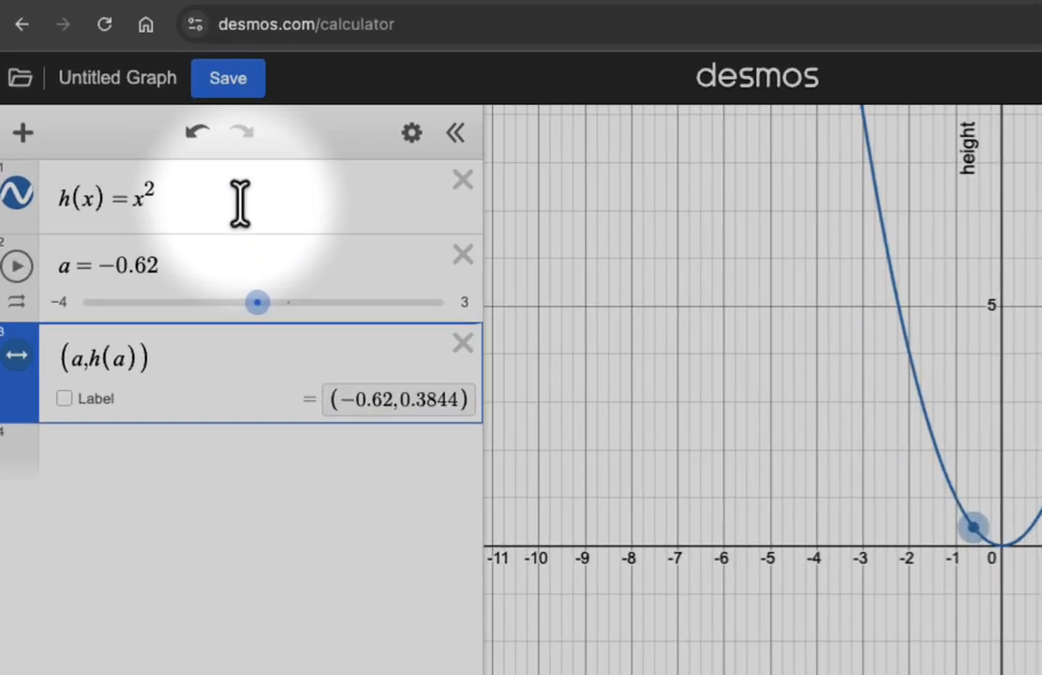
- Restrict the domain of h(x) = x^2 to {−1 < x < 2}
left_click(208, 178)
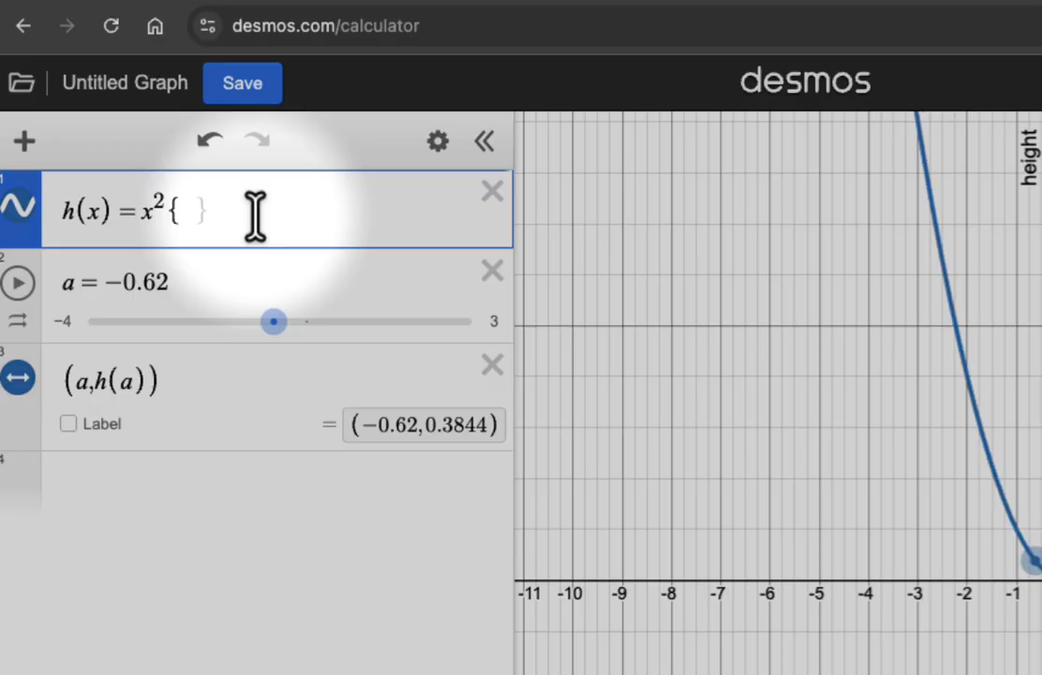
type("{x<2")
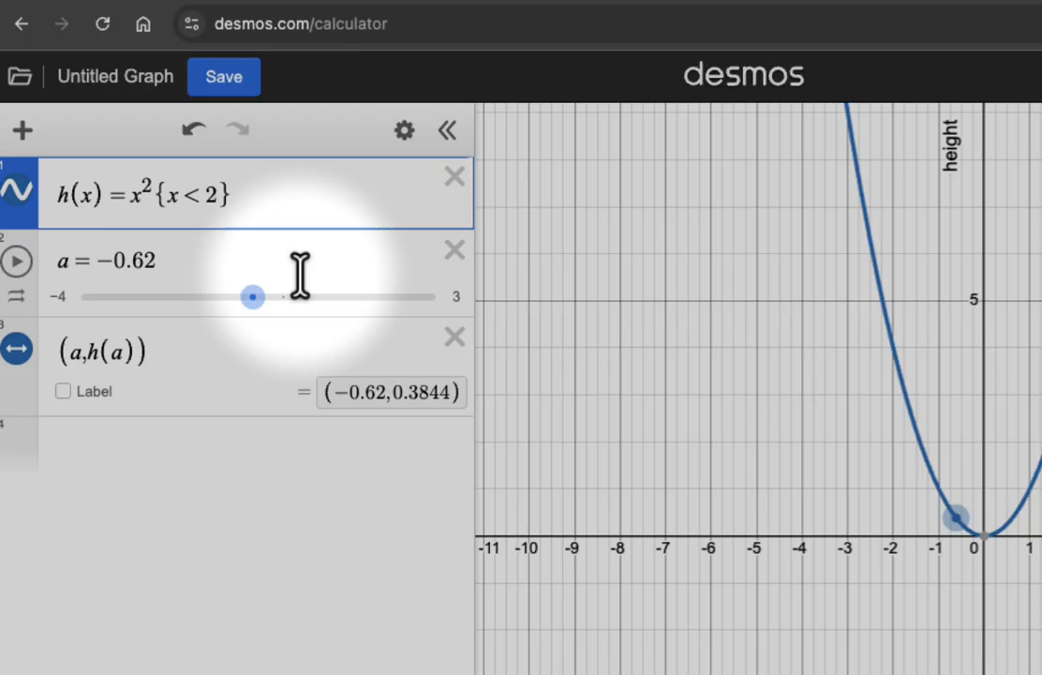
key("Left")
key("Left")
key("Left")
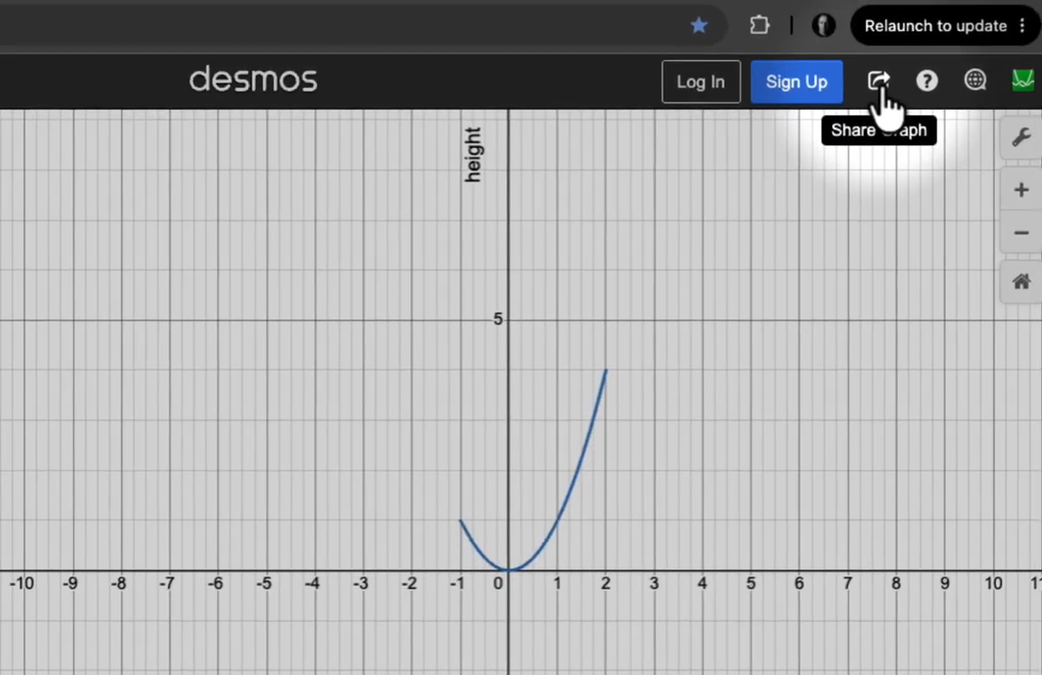
- View the options for sharing the graph and open the help resources
left_click(881, 86)
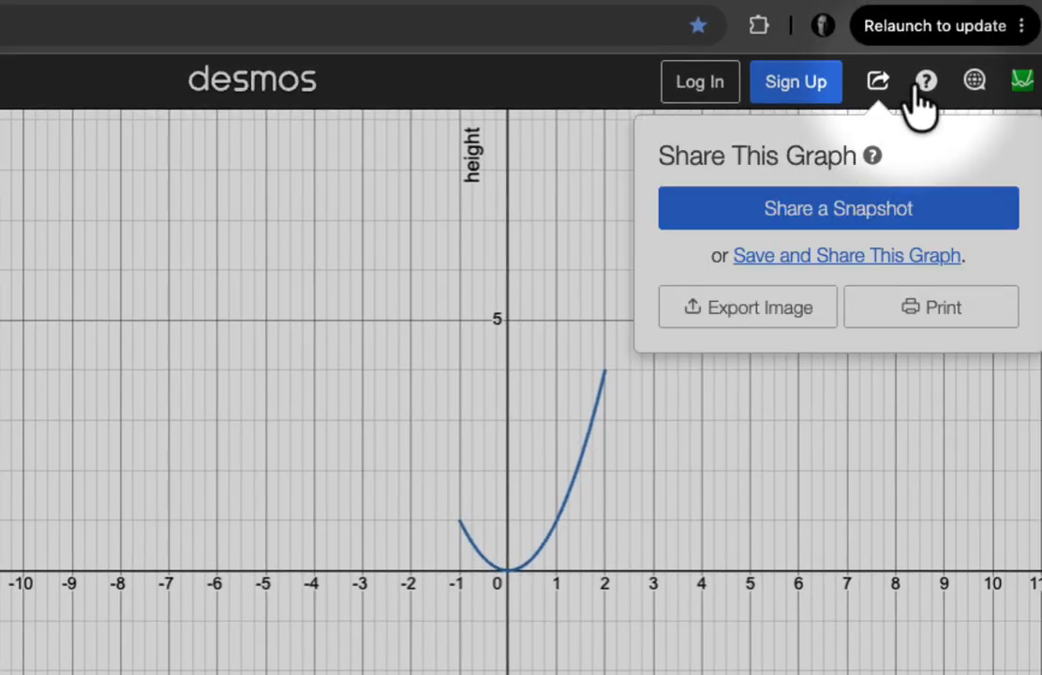
left_click(926, 83)
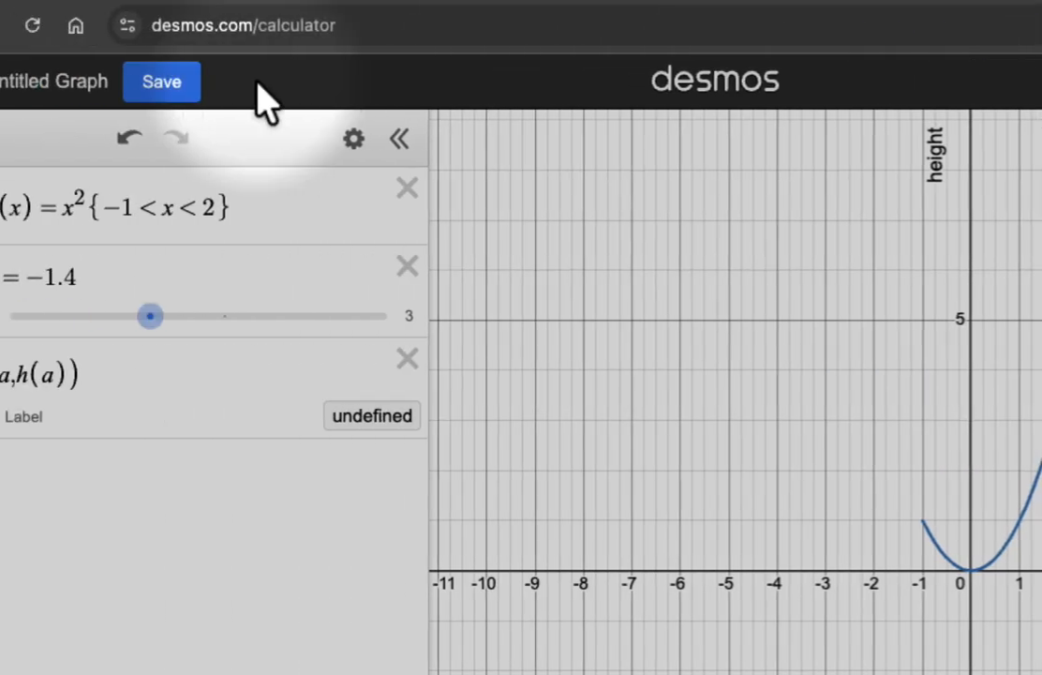